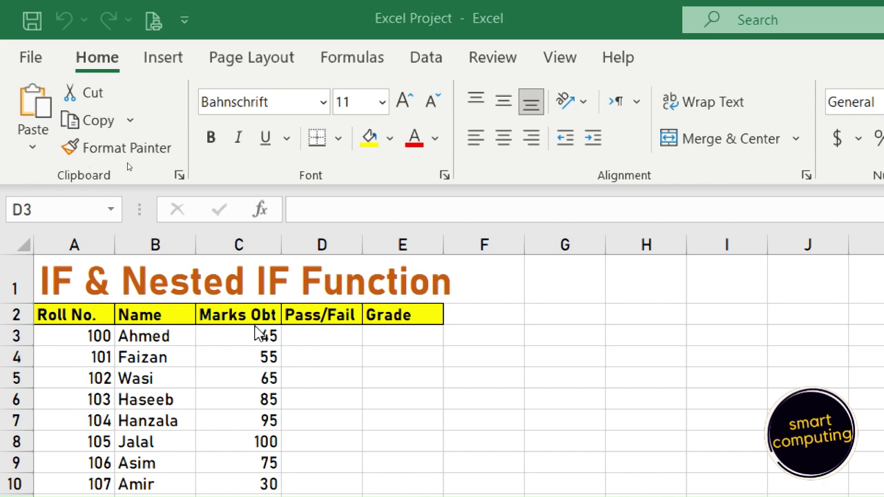
# Start an IF formula in cell D3 that tests whether the marks in C3 are greater than or equal to 40.
pyautogui.click(308, 339)
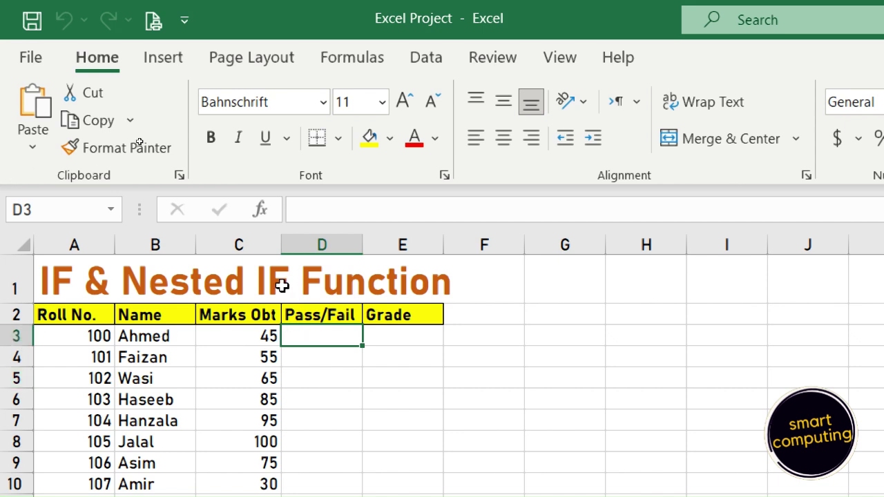
pyautogui.click(262, 338)
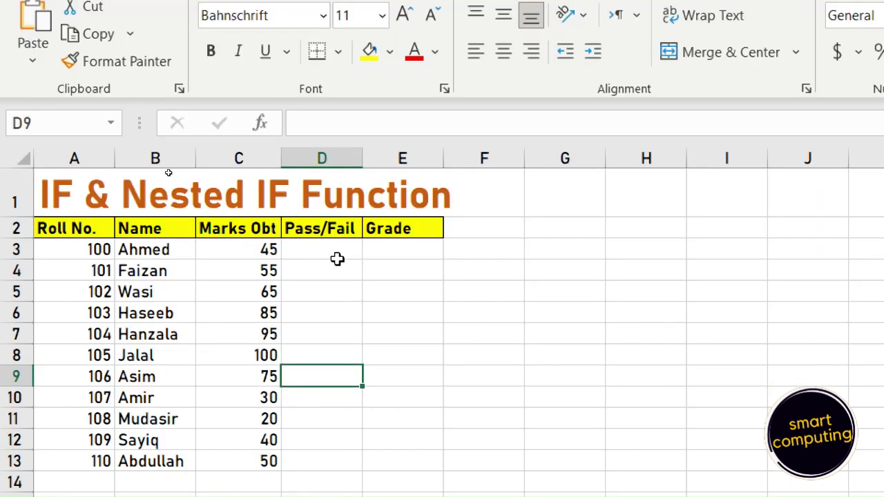
pyautogui.click(337, 253)
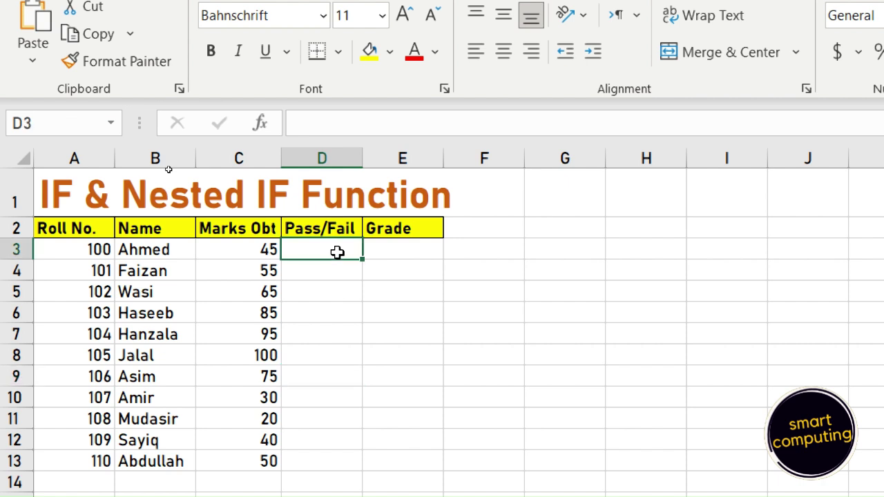
pyautogui.write('=')
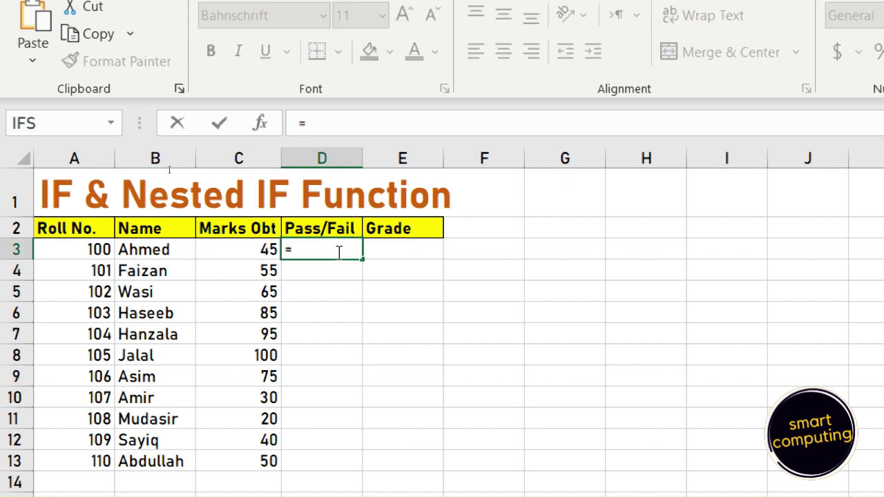
pyautogui.write('if')
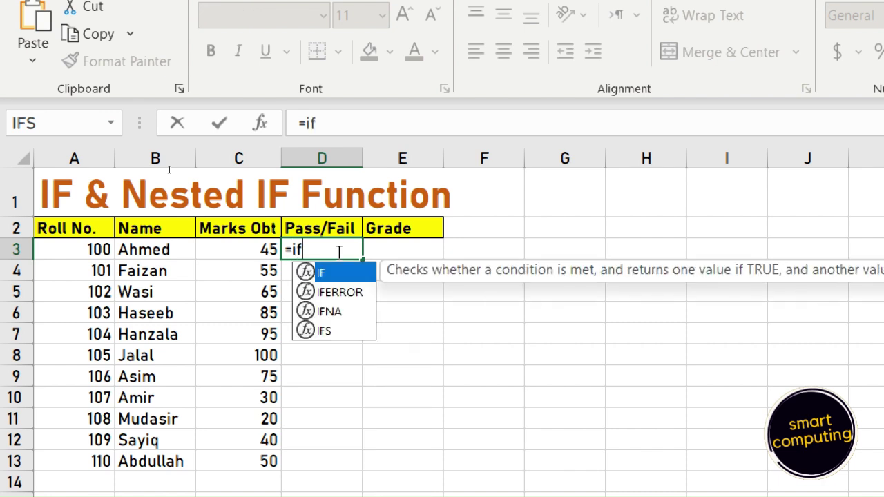
pyautogui.write('(')
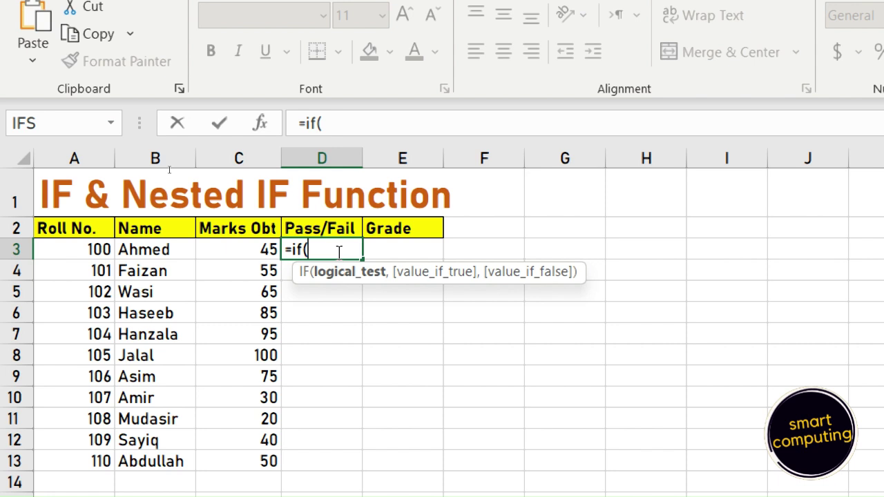
pyautogui.write('c3')
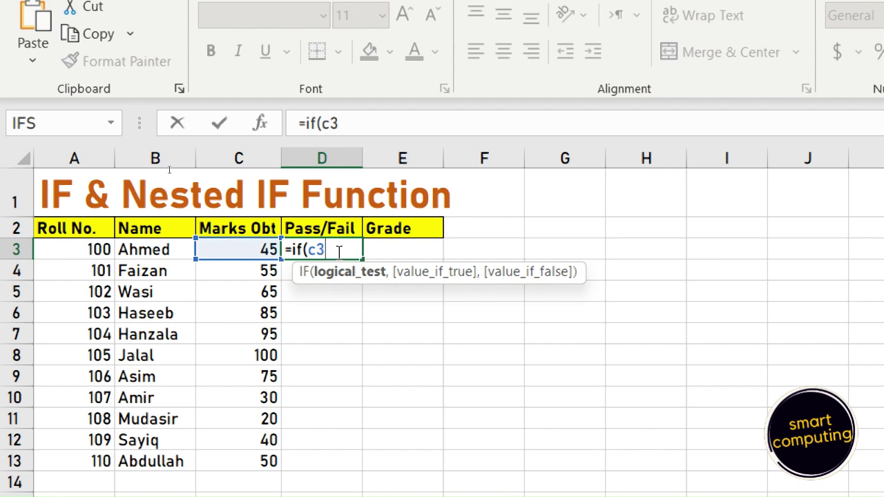
pyautogui.write('>')
pyautogui.write('=40')
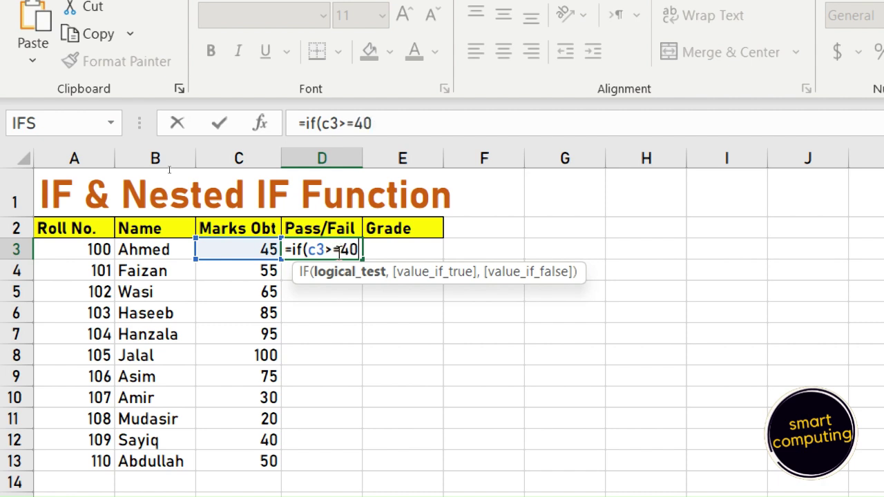
# Complete the D3 formula so it returns "Pass" when the test is true and "Fail" when it is false.
pyautogui.write(',')
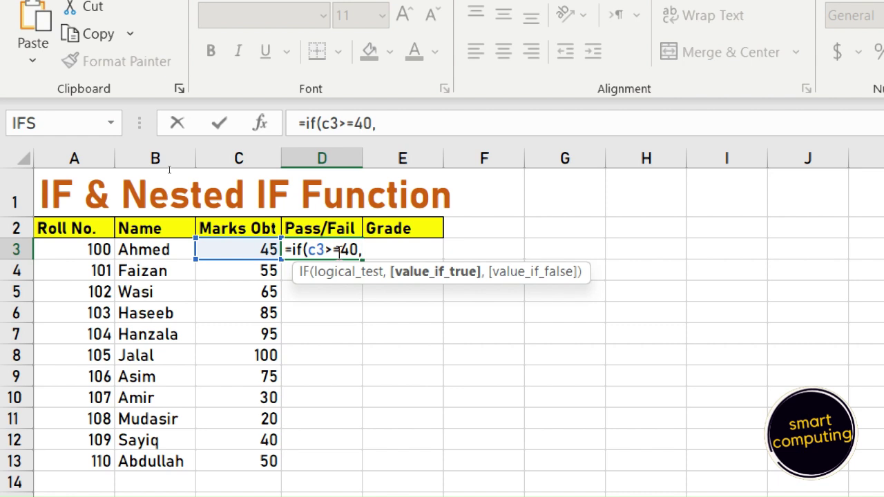
pyautogui.write('"Pas')
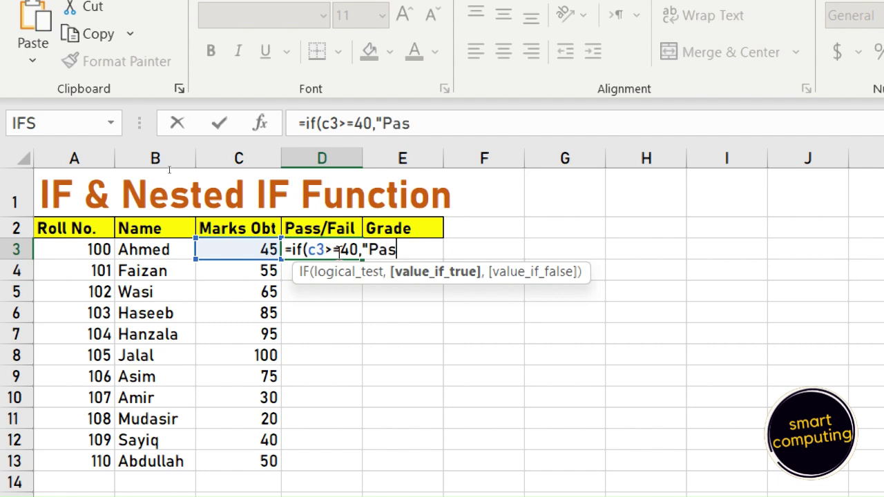
pyautogui.write('s",')
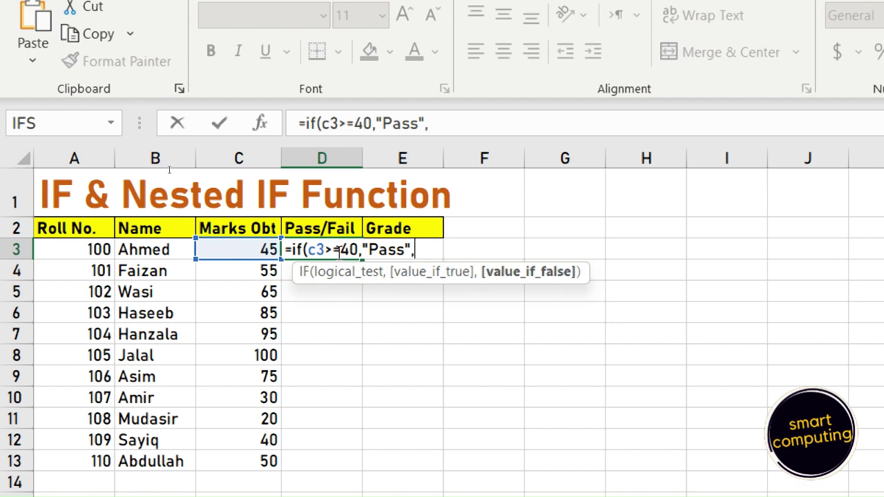
pyautogui.write('"Fail')
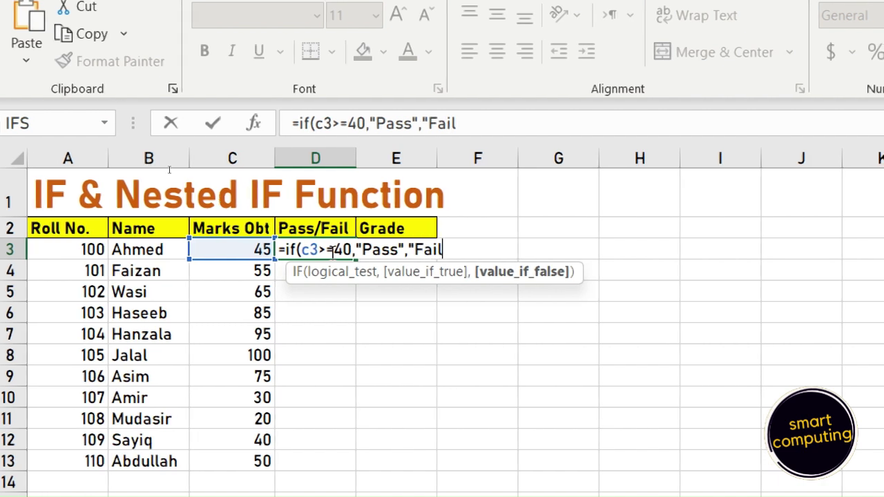
pyautogui.write('"')
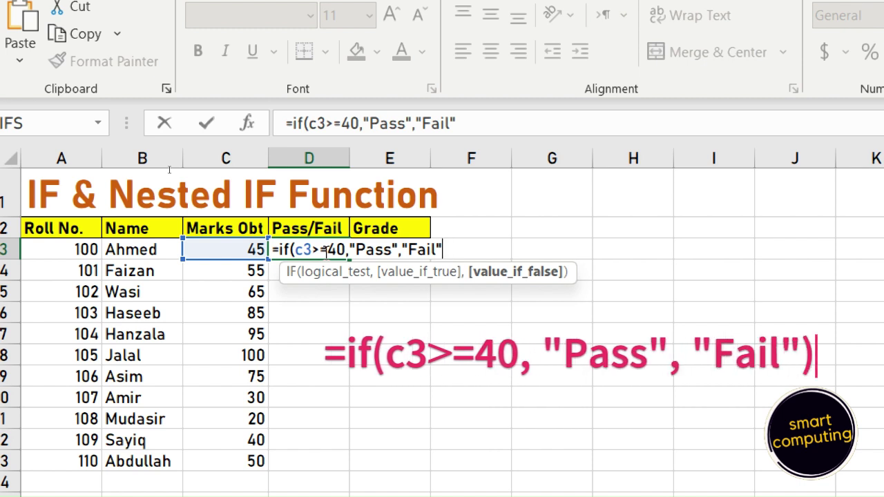
pyautogui.write(')')
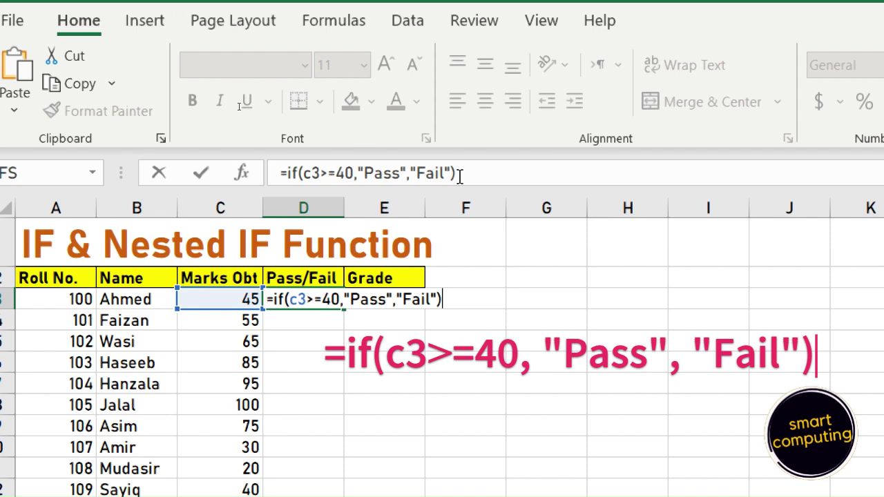
pyautogui.press('Return')
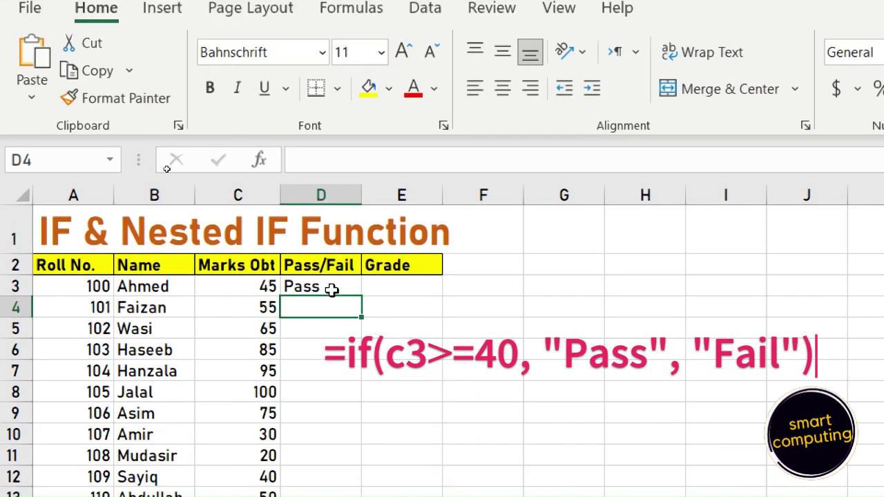
# Fill the Pass/Fail formula from D3 down through D13 for all remaining students.
pyautogui.click(333, 285)
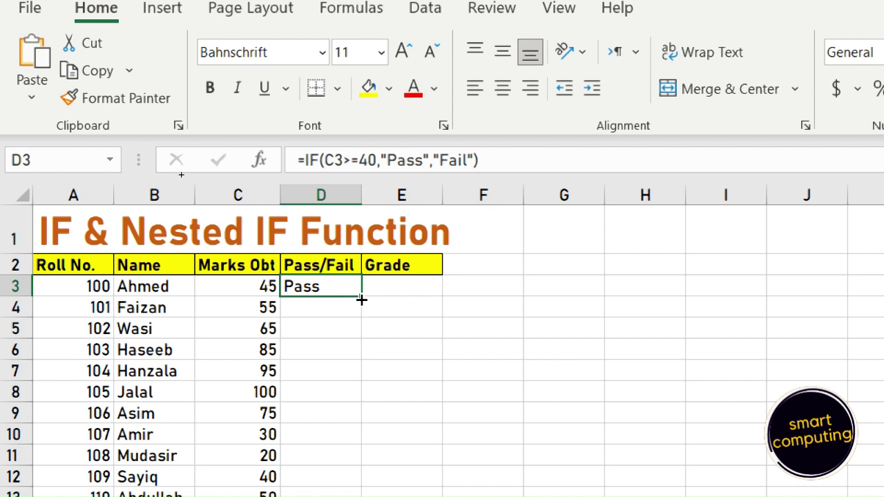
pyautogui.moveTo(361, 299); pyautogui.dragTo(361, 341)
pyautogui.moveTo(362, 383); pyautogui.dragTo(370, 490)
pyautogui.moveTo(369, 457); pyautogui.dragTo(368, 466)
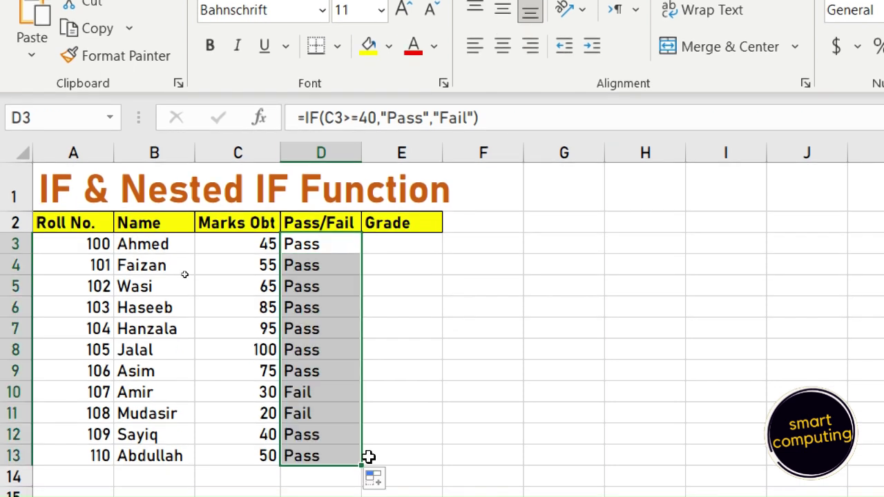
# Compare the Pass/Fail results with the obtained marks around rows 10 to 12, and inspect the formulas back up to D3.
pyautogui.click(396, 402)
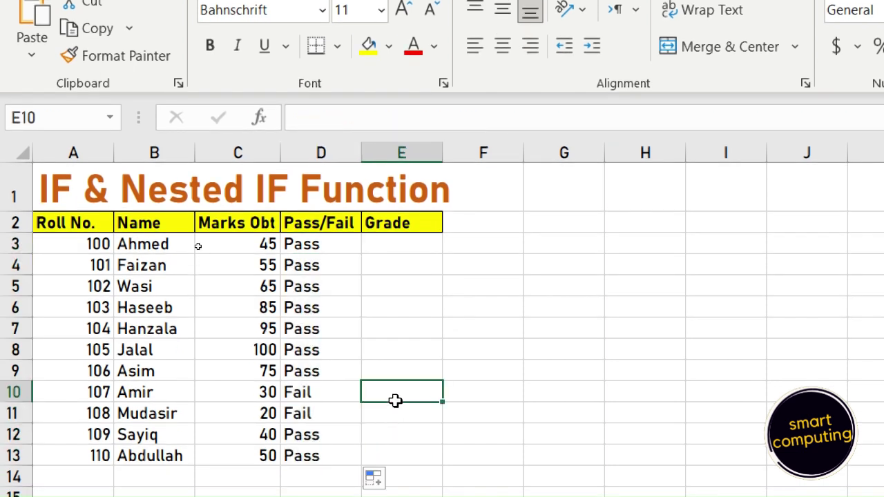
pyautogui.click(266, 384)
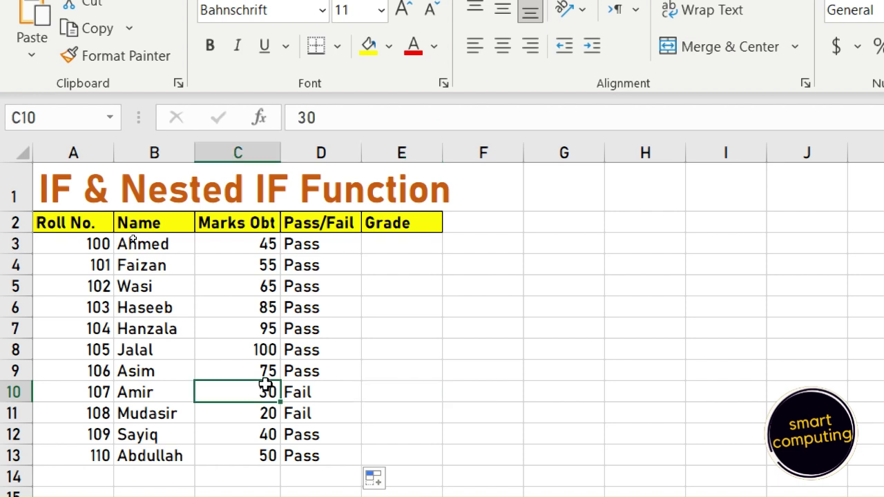
pyautogui.click(313, 393)
pyautogui.press('Down')
pyautogui.press('Left')
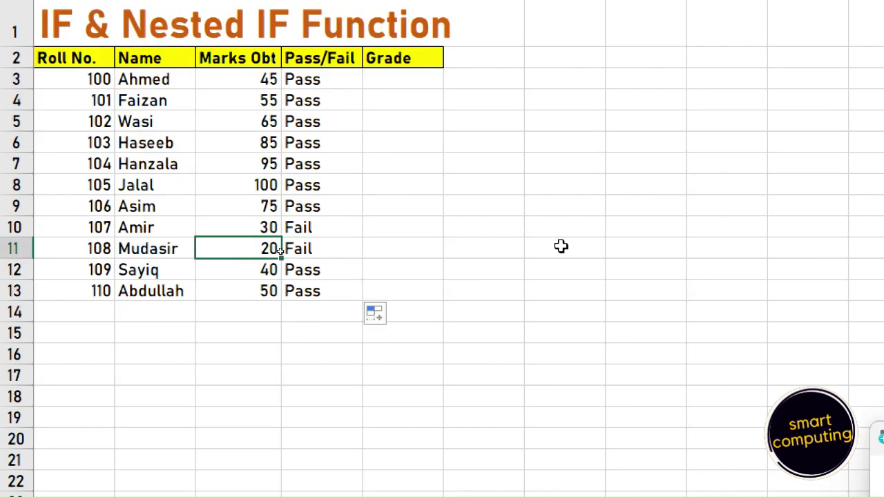
pyautogui.press('Right')
pyautogui.press('Down')
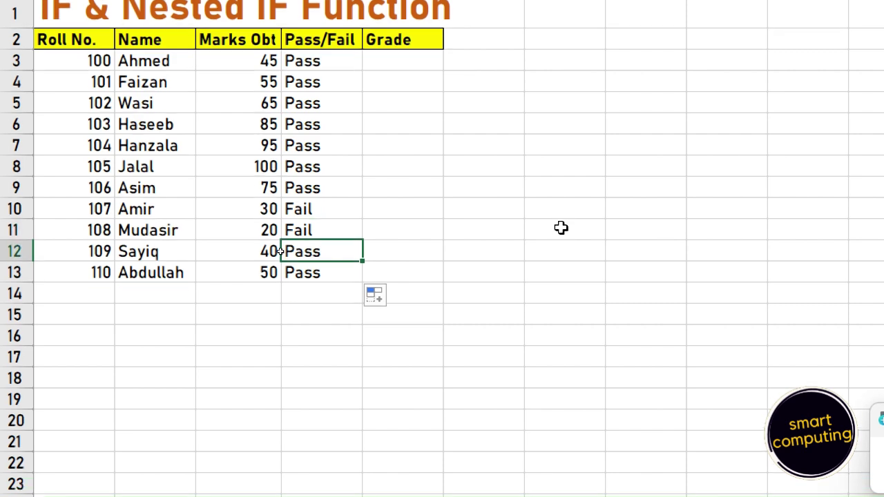
pyautogui.press('Up')
pyautogui.press('Up')
pyautogui.press('Up')
pyautogui.press('Up')
pyautogui.press('Up')
pyautogui.press('Up')
pyautogui.press('Up')
pyautogui.press('Up')
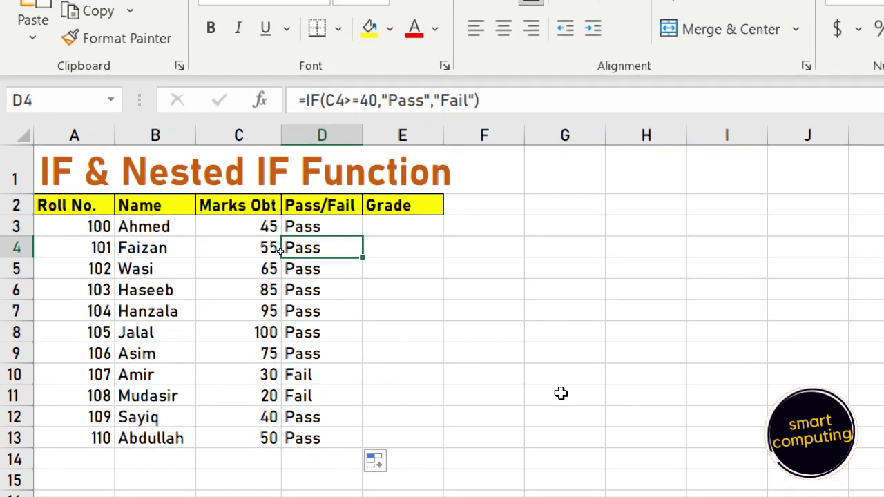
pyautogui.press('Up')
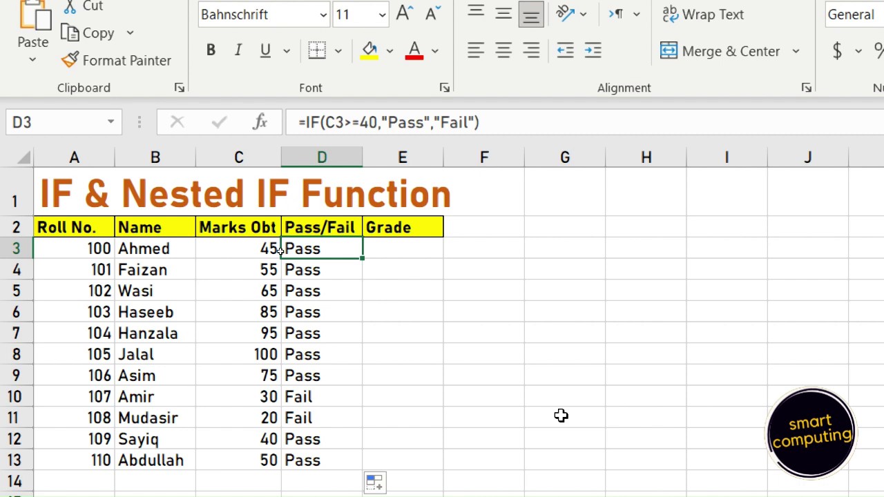
# Start an IFS formula in Grade cell E3 with C3>89 as the first logical test.
pyautogui.press('Right')
pyautogui.write('=')
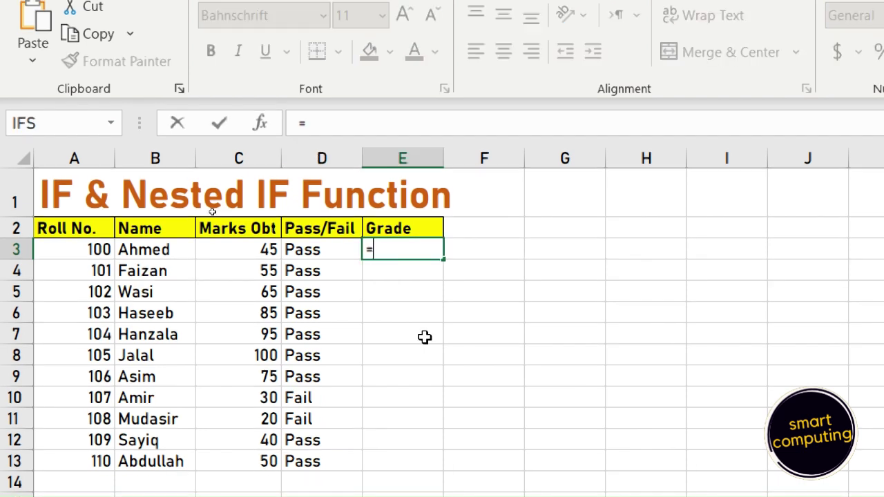
pyautogui.write('ifs (')
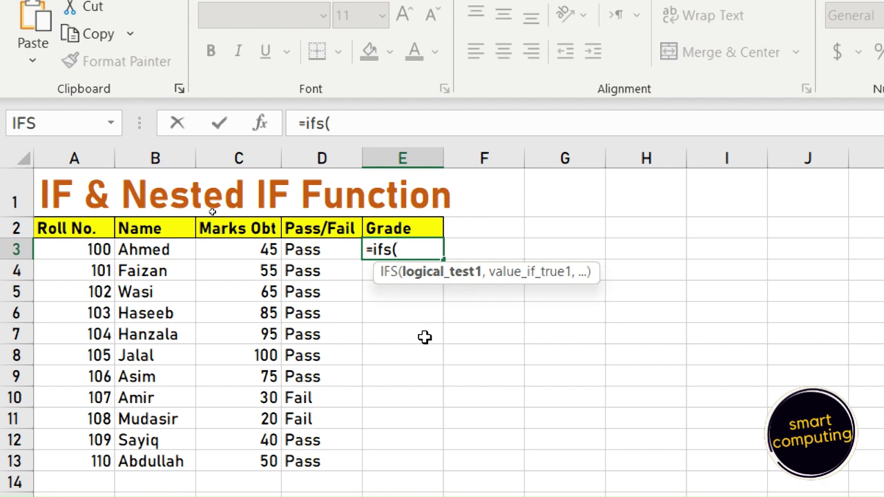
pyautogui.write('C3')
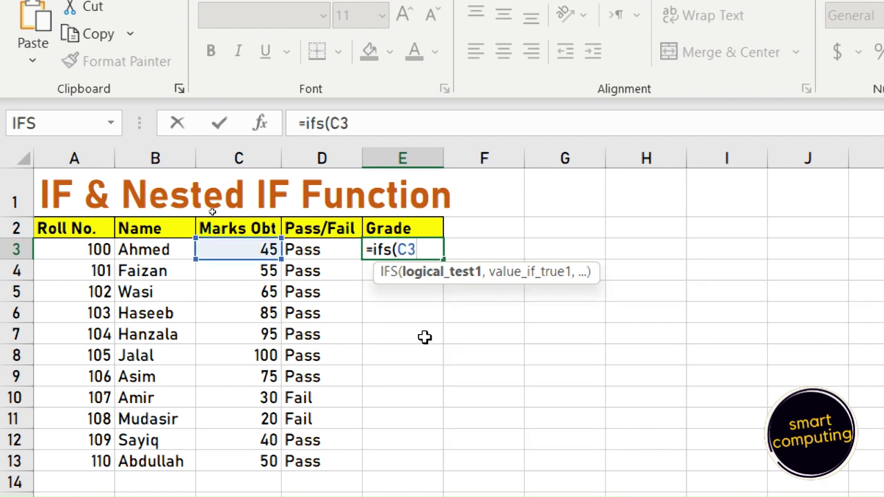
pyautogui.write('>89, ')
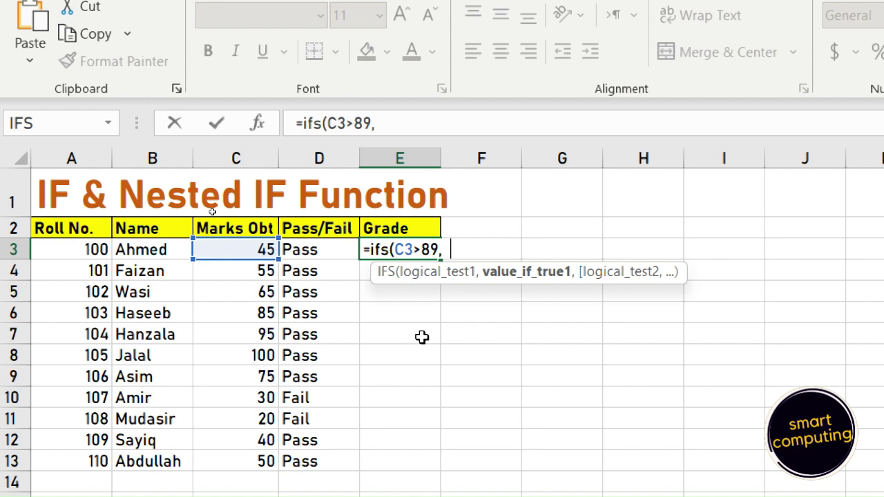
# Make "A" the result of the first IFS test, with no stray dash or space before it.
pyautogui.write('- "A')
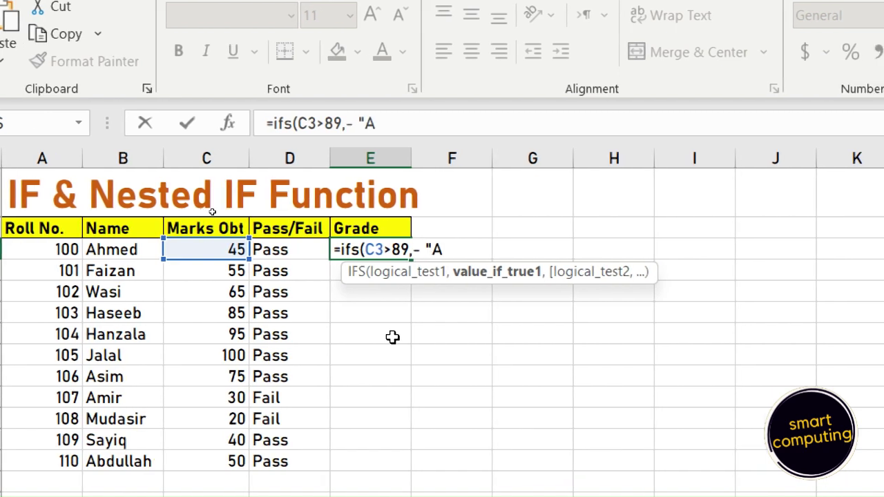
pyautogui.write('"')
pyautogui.press('BackSpace')
pyautogui.press('BackSpace')
pyautogui.press('BackSpace')
pyautogui.press('BackSpace')
pyautogui.press('BackSpace')
pyautogui.write('"')
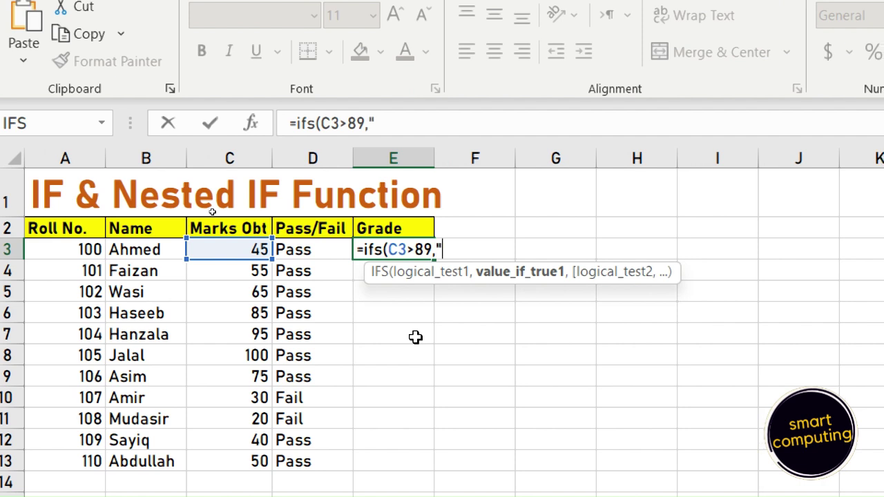
pyautogui.write('A')
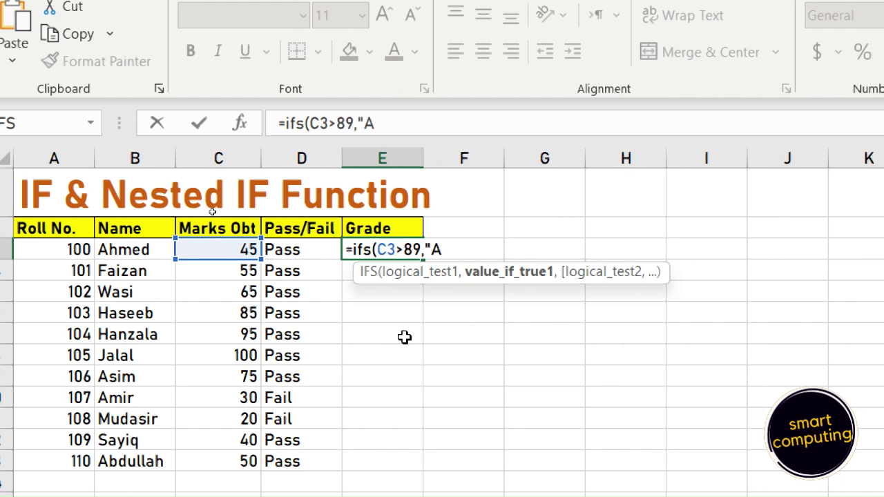
pyautogui.write('",')
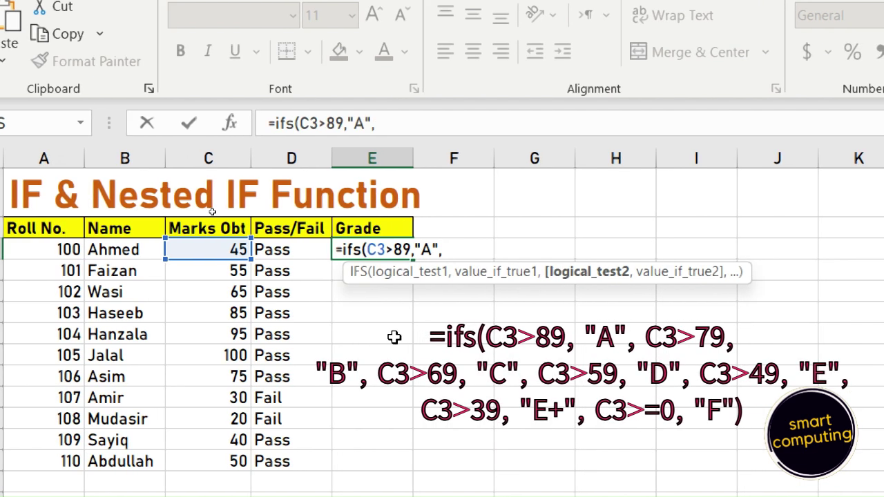
# Add the second condition to the IFS formula in E3, returning "B" when C3>79.
pyautogui.write(' C3')
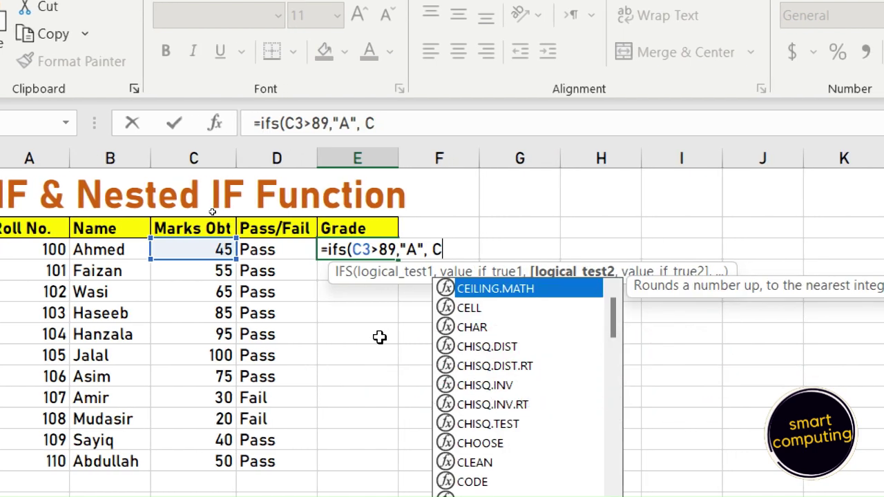
pyautogui.write('>')
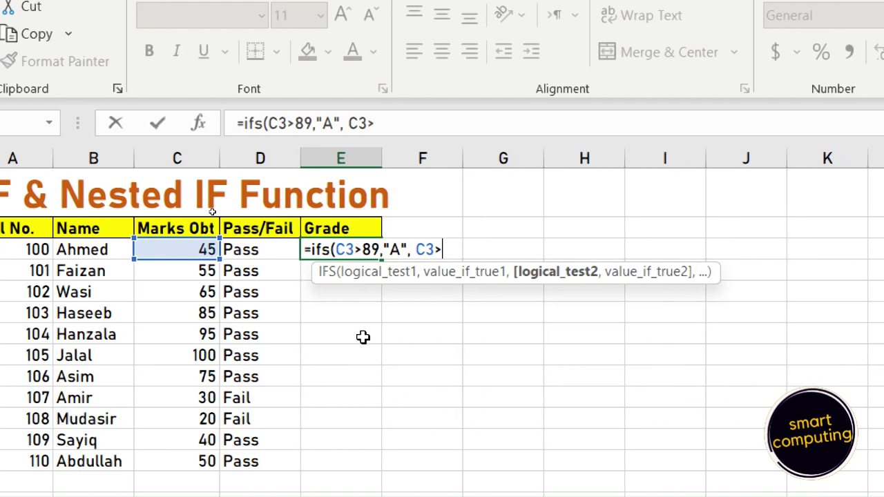
pyautogui.write('7')
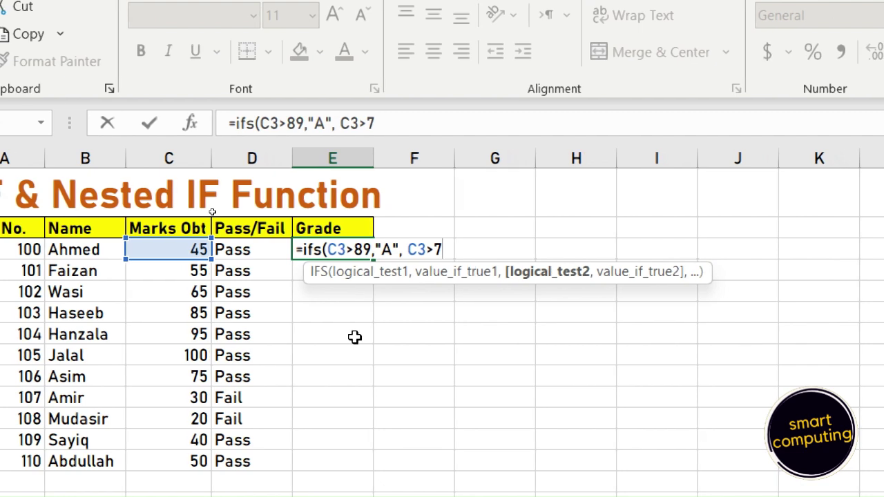
pyautogui.write('9, ')
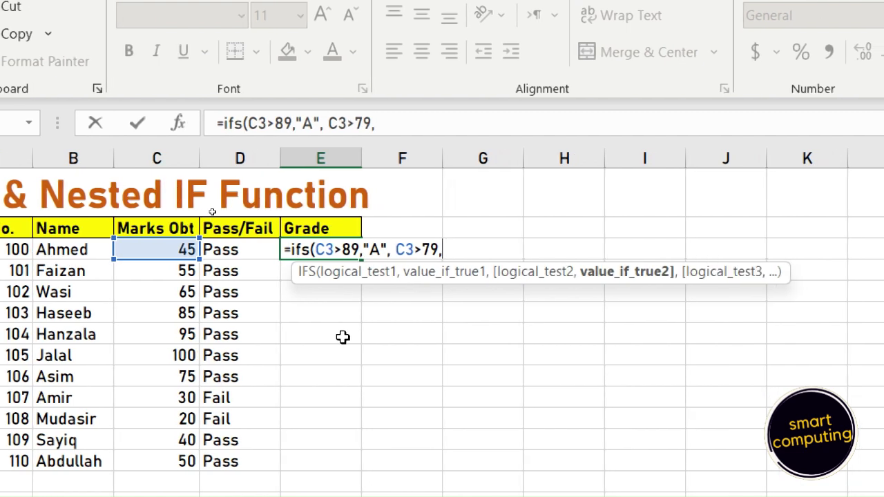
pyautogui.write('"')
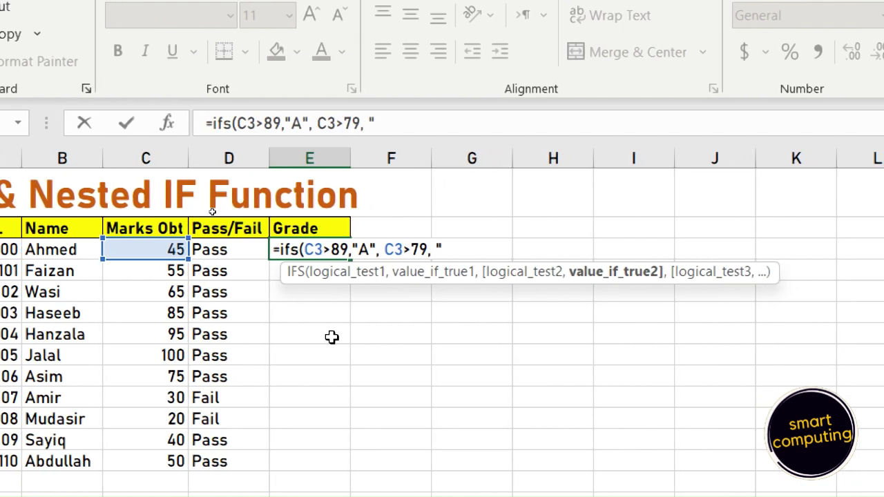
pyautogui.write('B", ')
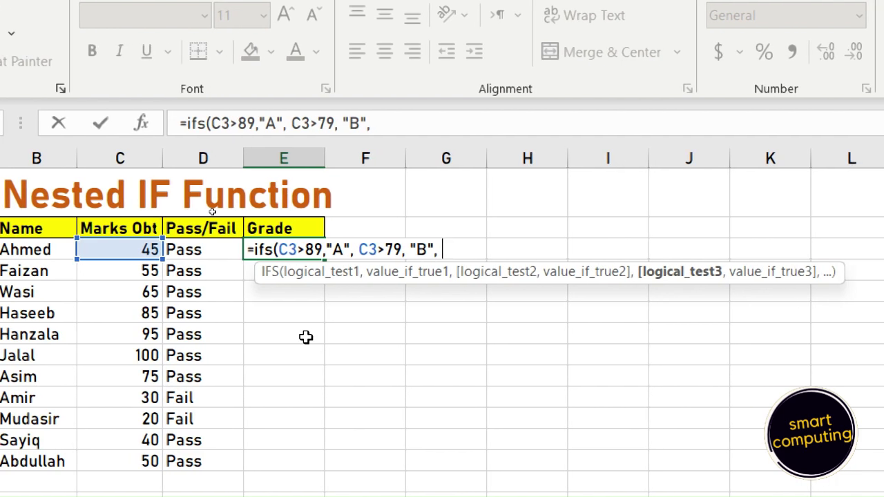
# Extend the IFS formula in E3 with a third condition that returns "C" when C3>69.
pyautogui.write('C3')
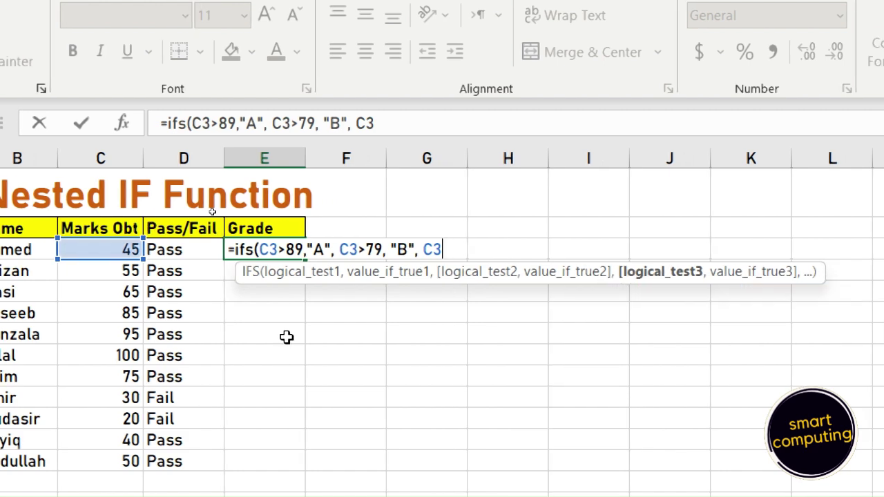
pyautogui.write('>')
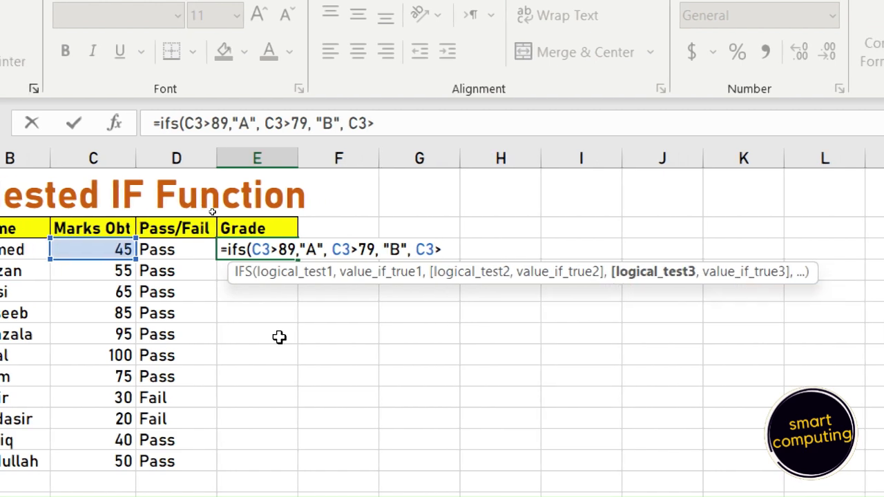
pyautogui.write('69')
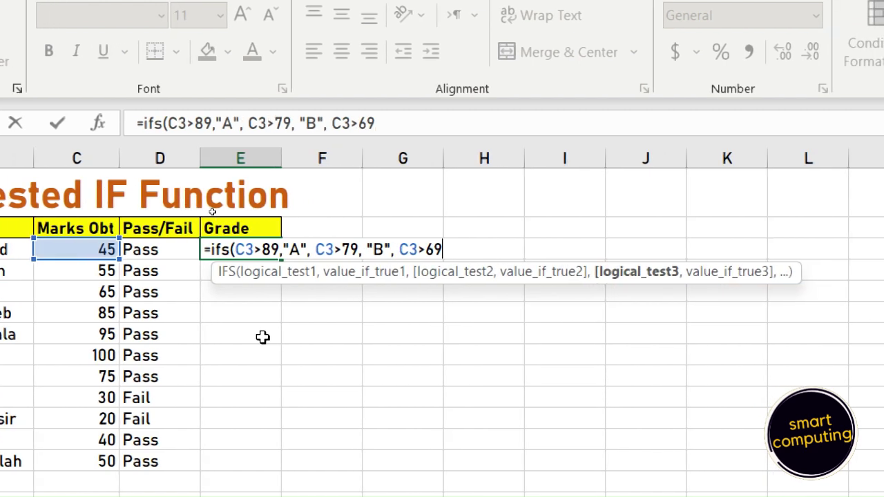
pyautogui.write(', ')
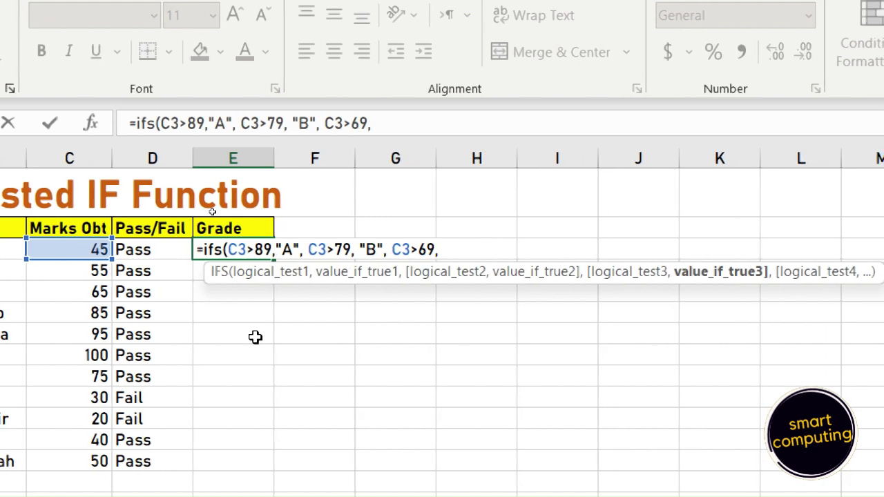
pyautogui.write('"')
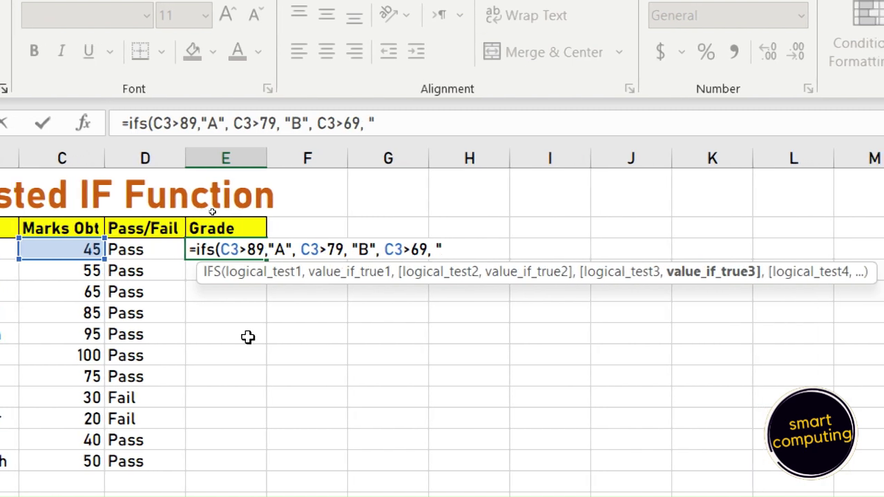
pyautogui.write('C')
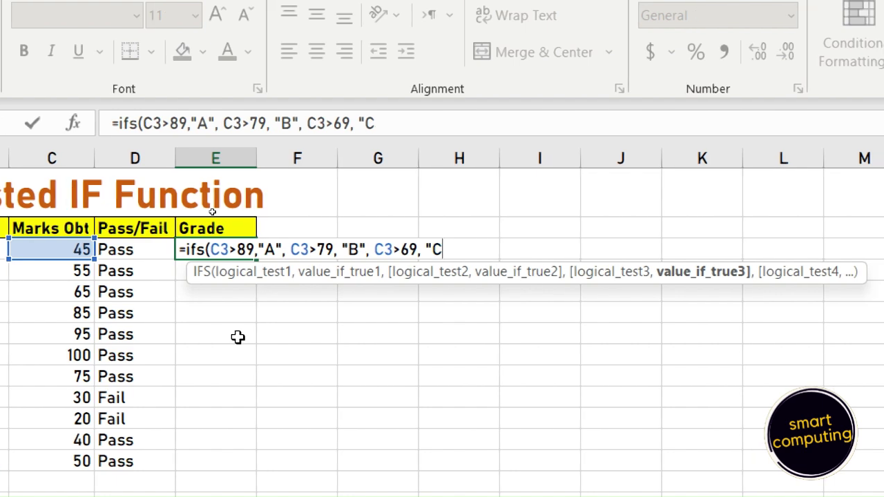
pyautogui.write('",')
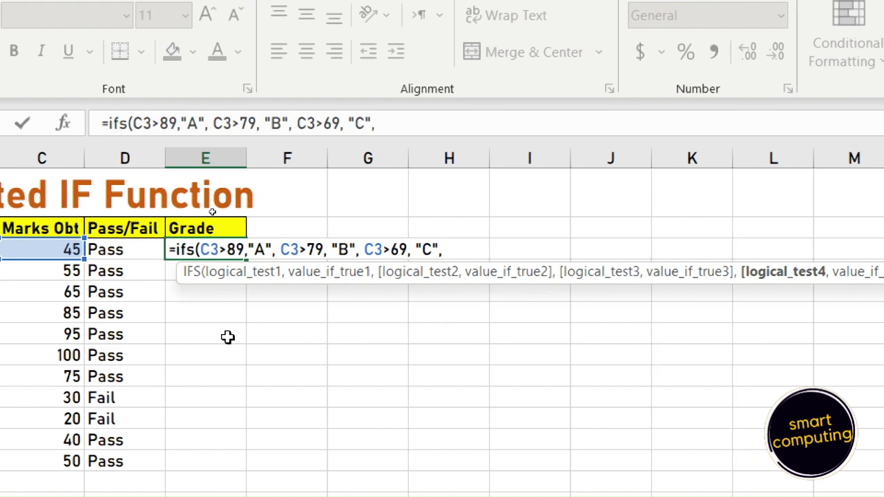
# Append a fourth test to the IFS formula in E3 so that C3>59 gives "D".
pyautogui.write(' C3')
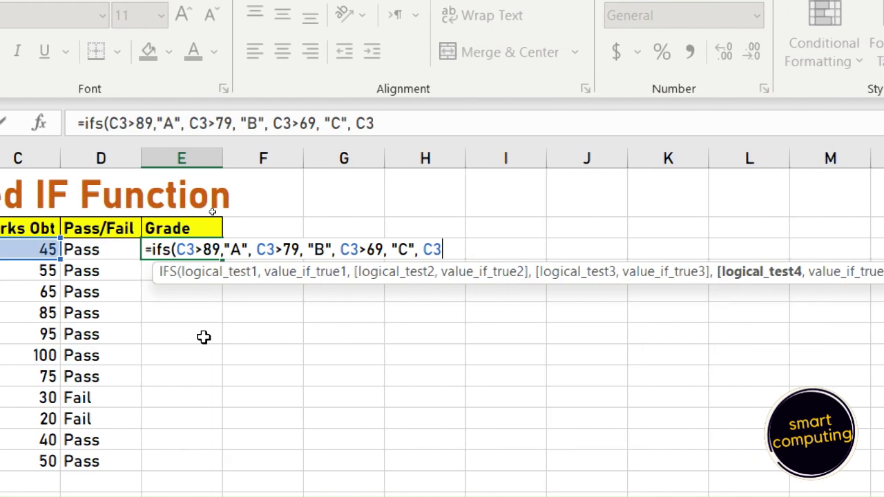
pyautogui.write('>')
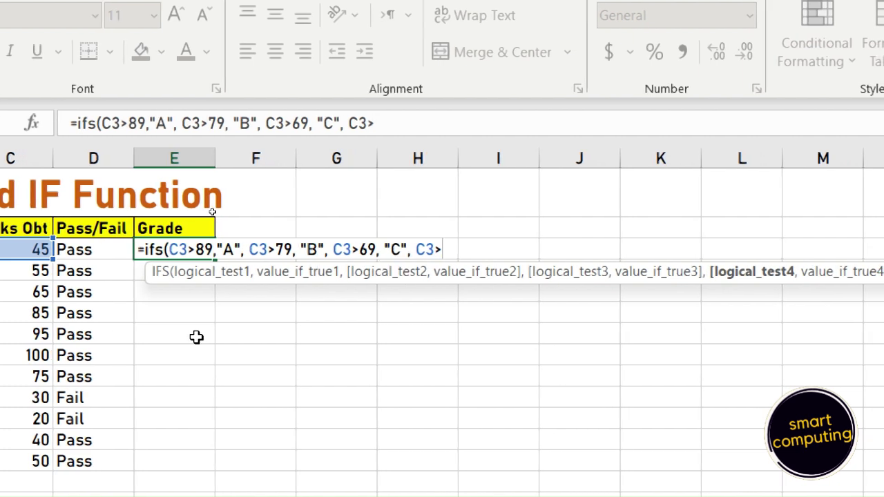
pyautogui.write('59')
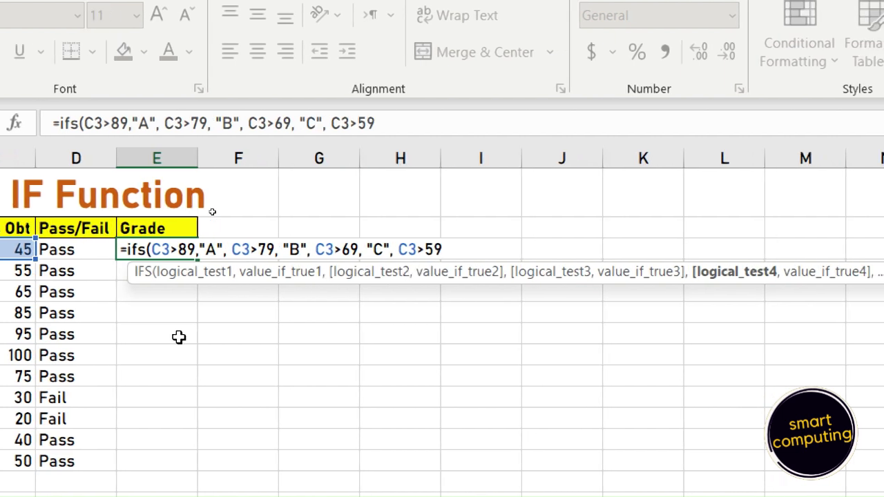
pyautogui.write(', ')
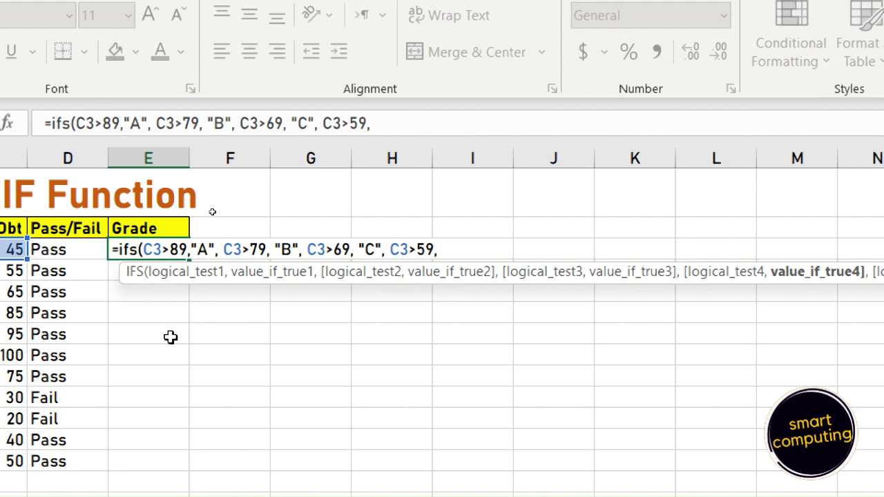
pyautogui.write('"')
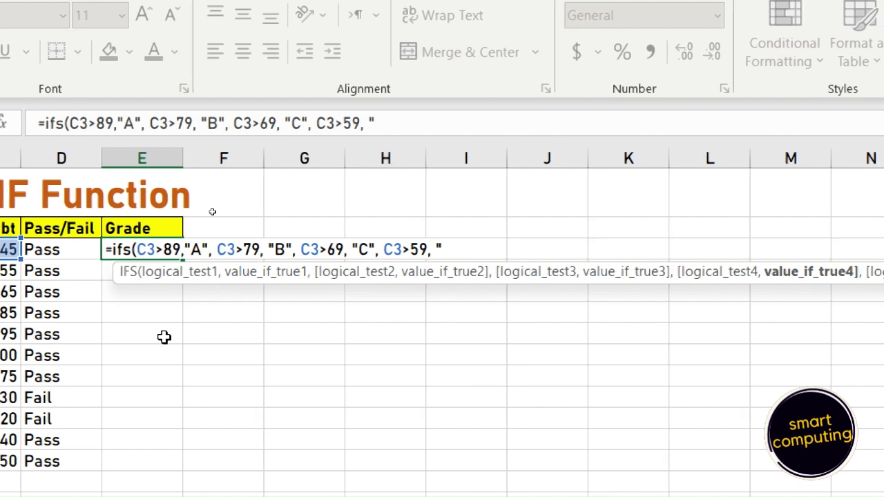
pyautogui.write('D')
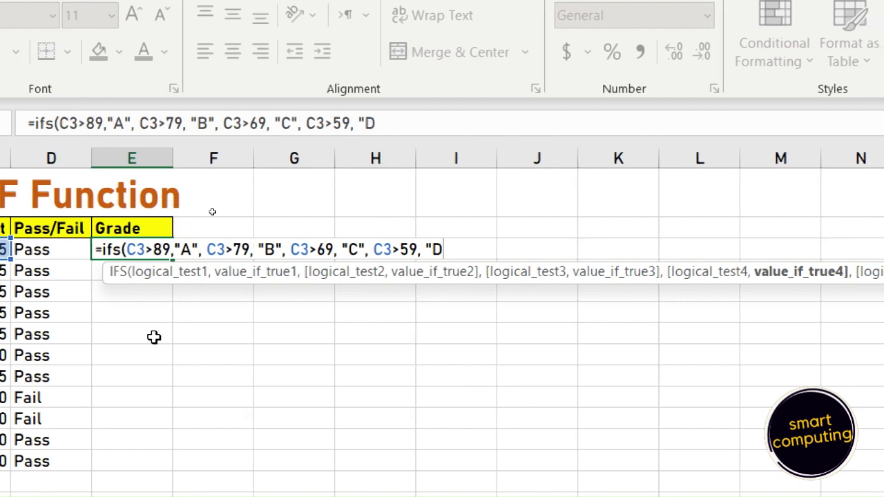
pyautogui.write('",')
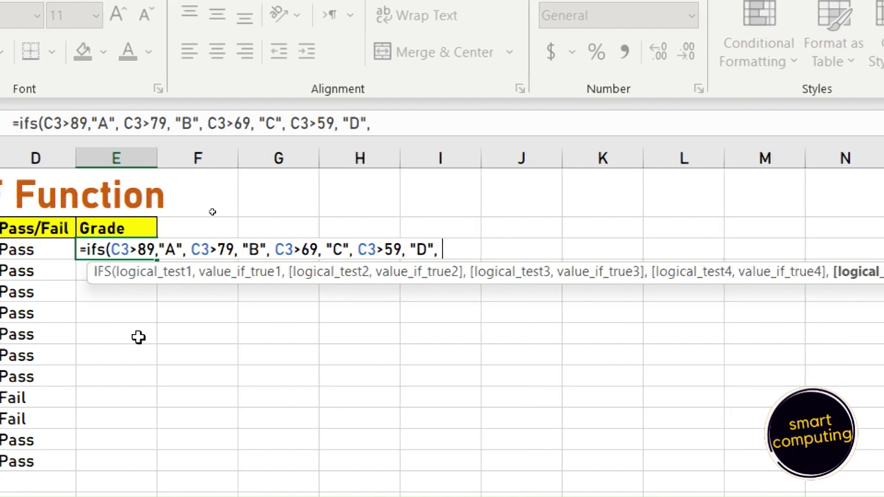
# Add the fifth test C3>49 with the result "E" to the IFS formula in E3.
pyautogui.write(' C3>49')
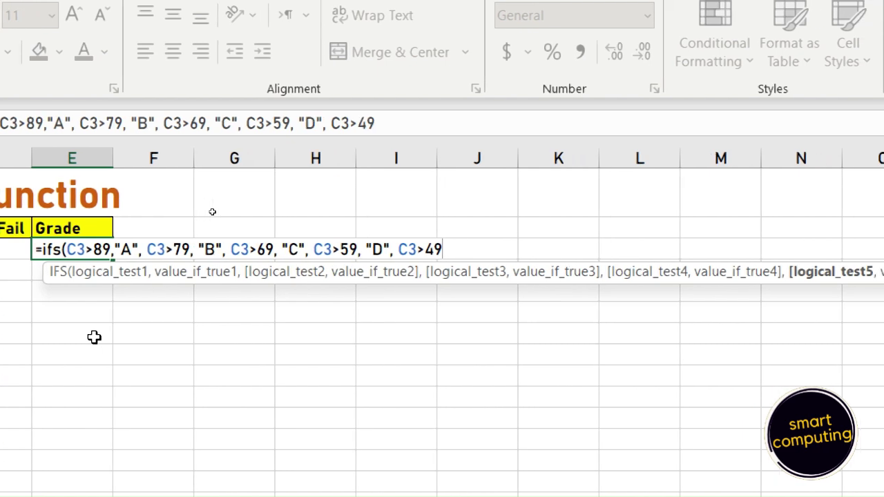
pyautogui.write(', ')
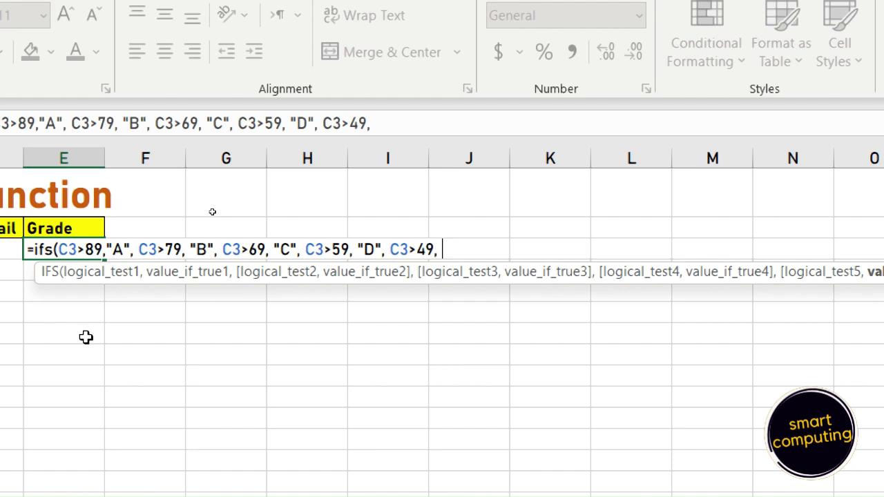
pyautogui.write('"E')
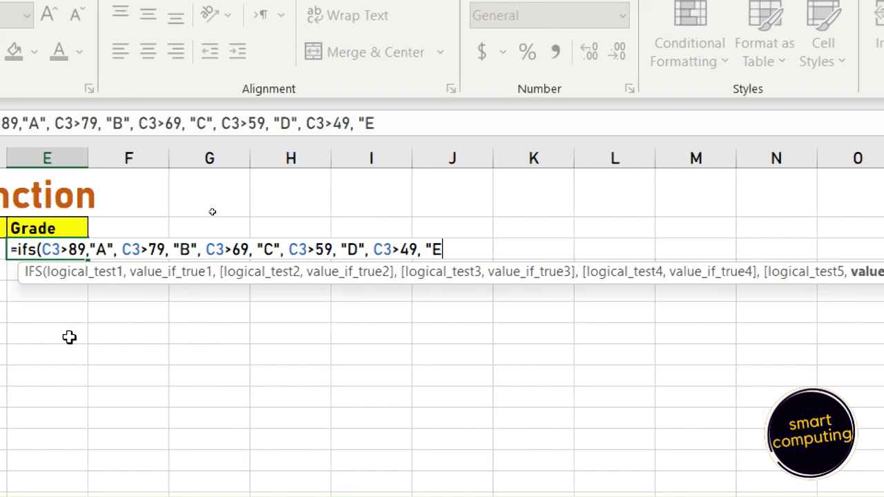
pyautogui.write('", ')
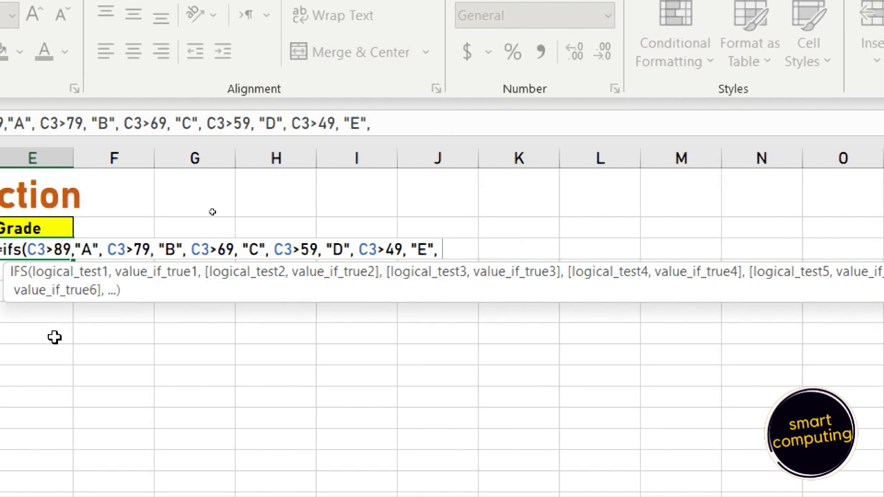
# Continue the IFS formula in E3 with the sixth test C3>39 and the result "E+".
pyautogui.write('C3>')
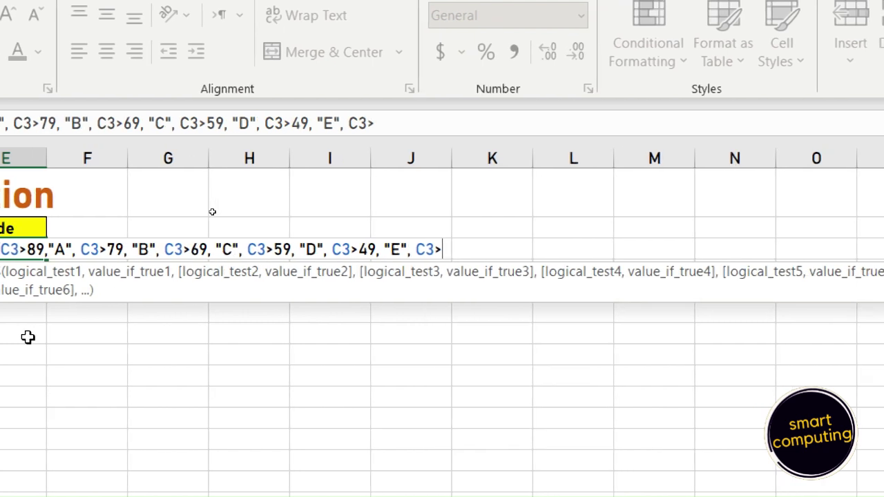
pyautogui.write('39')
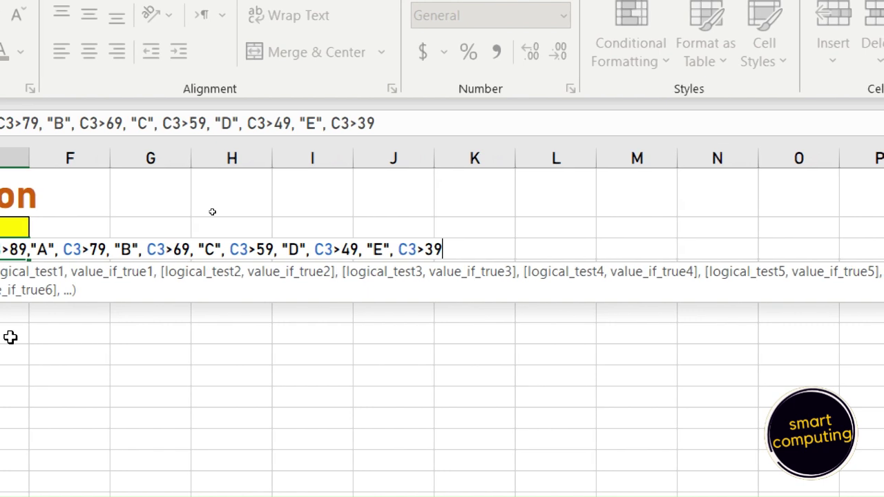
pyautogui.write(',')
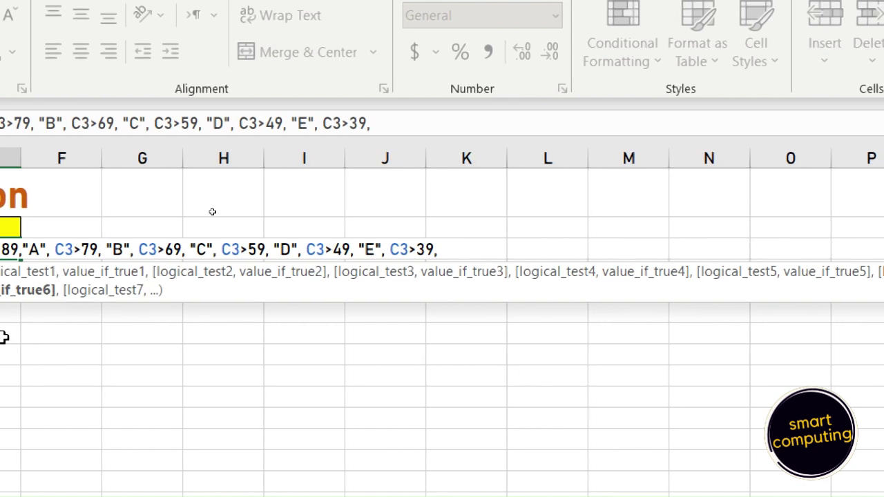
pyautogui.write(' "E')
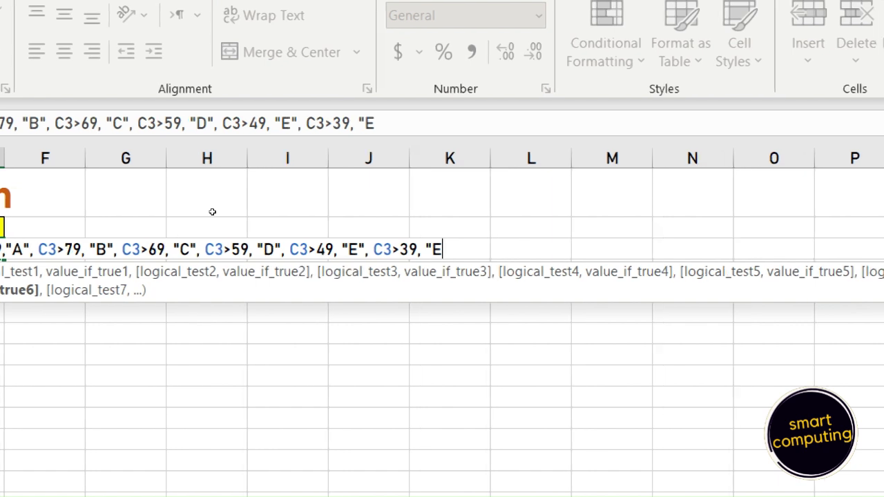
pyautogui.write('+')
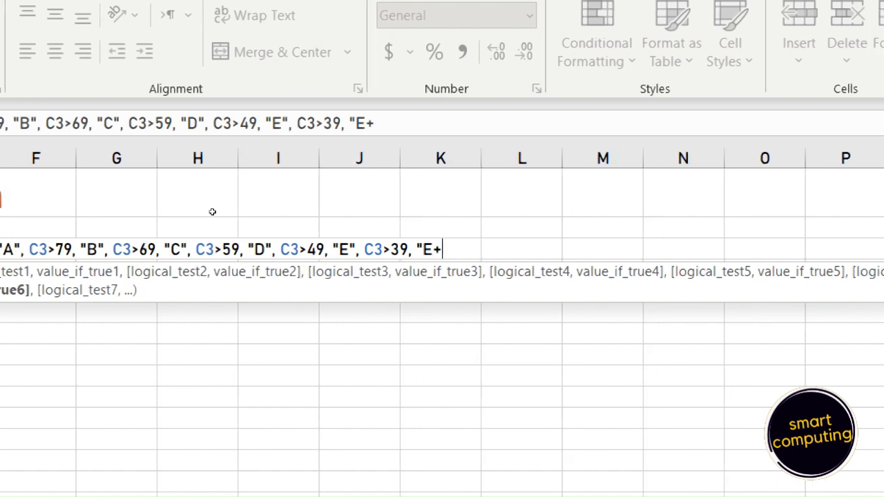
pyautogui.write('"')
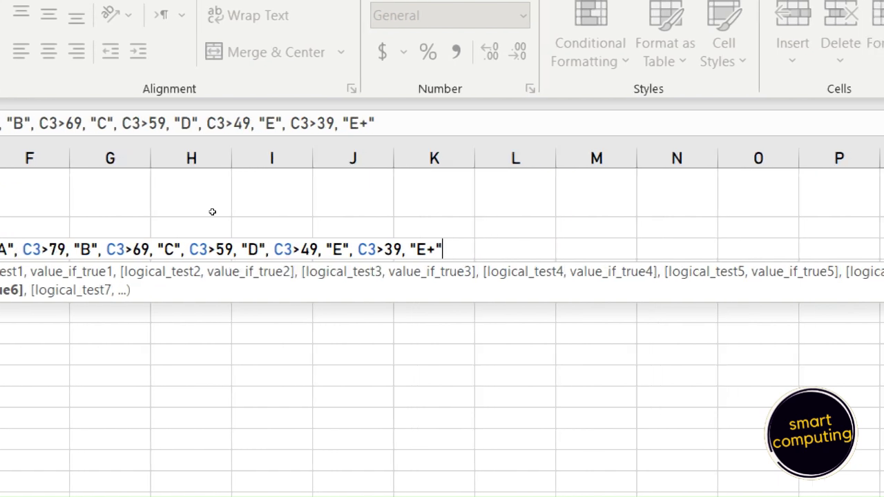
pyautogui.write(',')
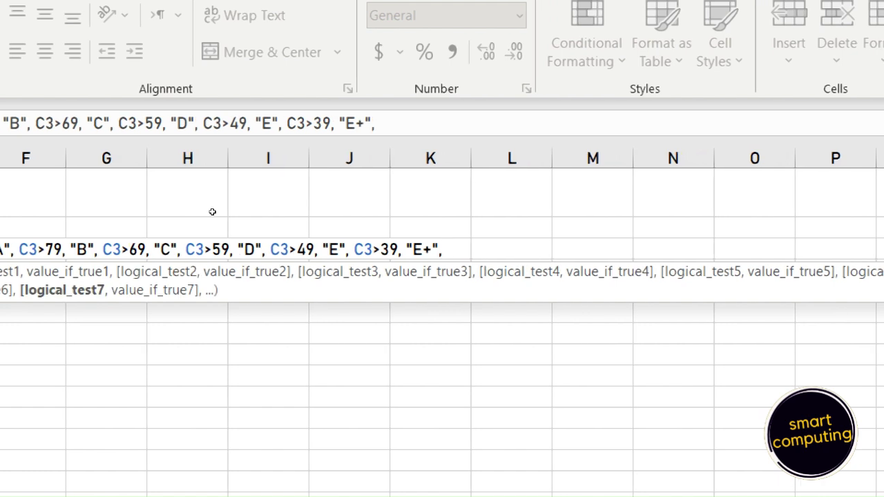
# Finish the IFS formula in E3 with the seventh test C3>=0 and the result "F", then close and enter it.
pyautogui.write(' C')
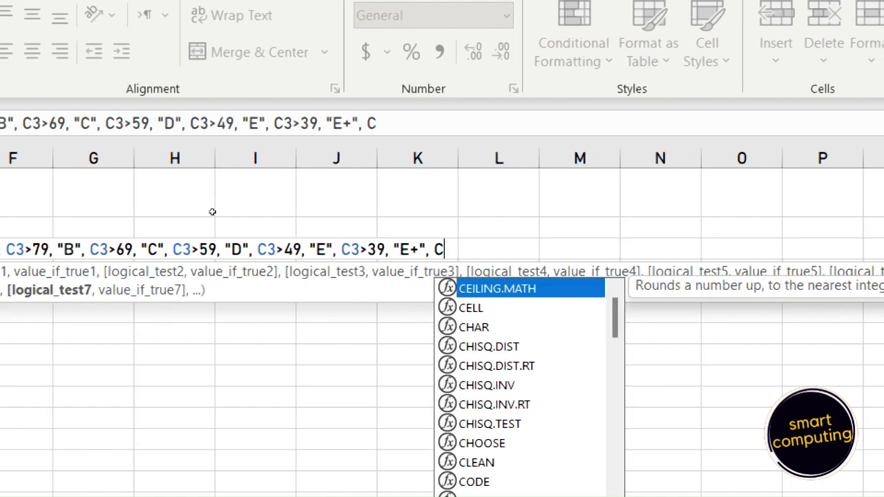
pyautogui.write('3')
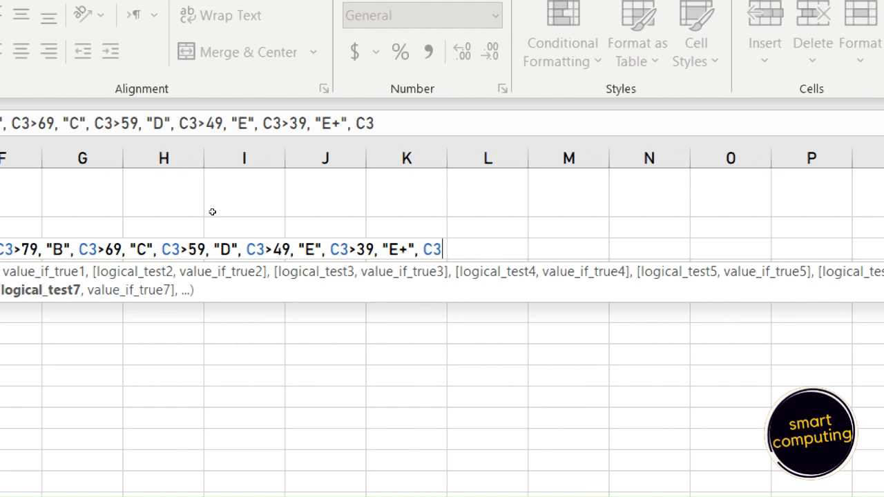
pyautogui.write('>')
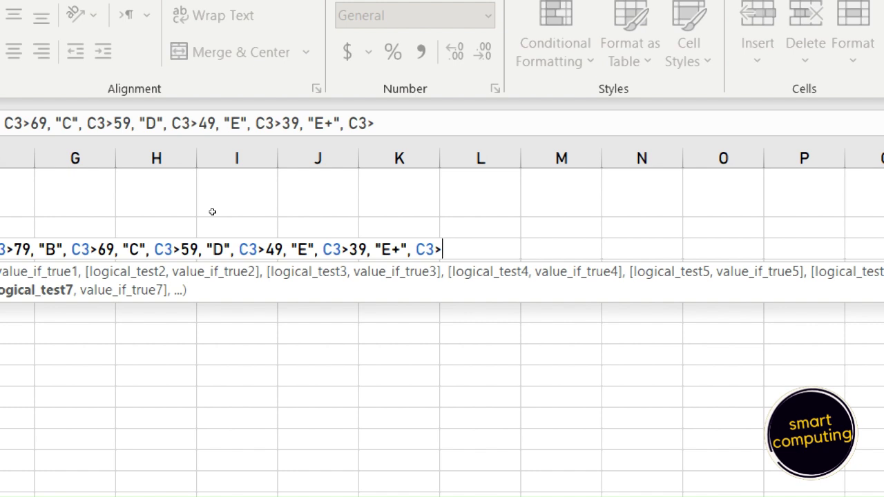
pyautogui.write('=0')
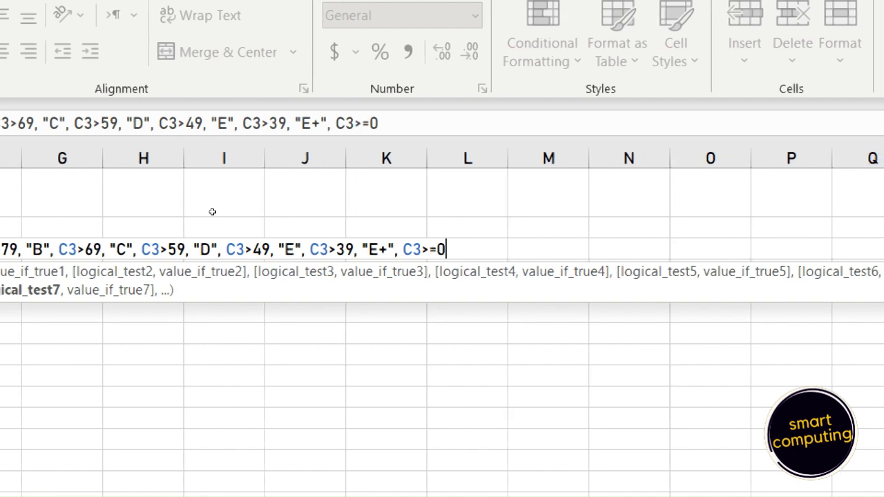
pyautogui.write(', ')
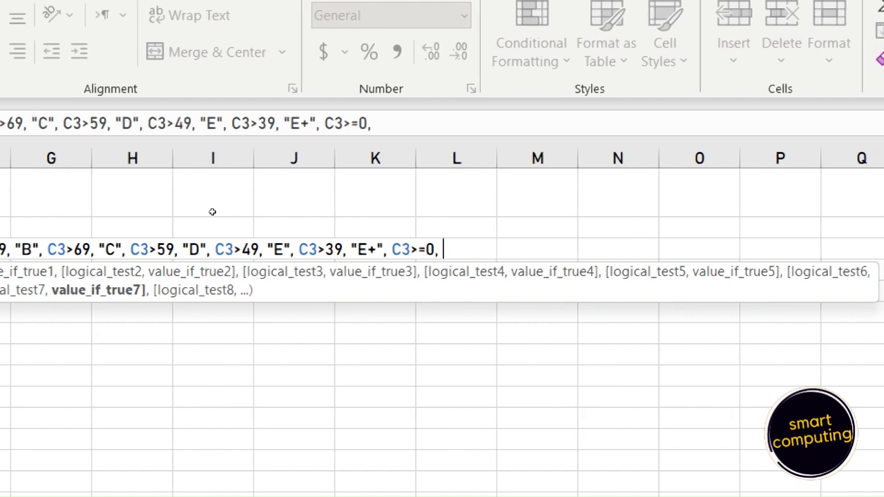
pyautogui.write('"F')
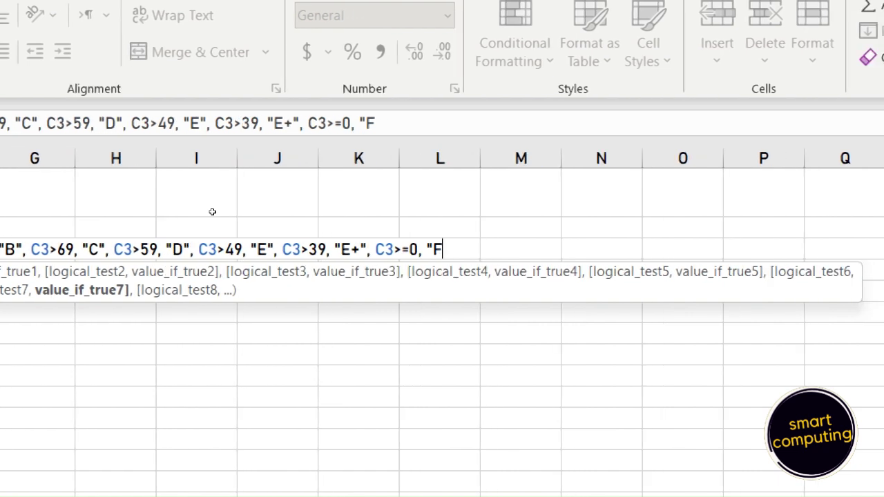
pyautogui.write('")')
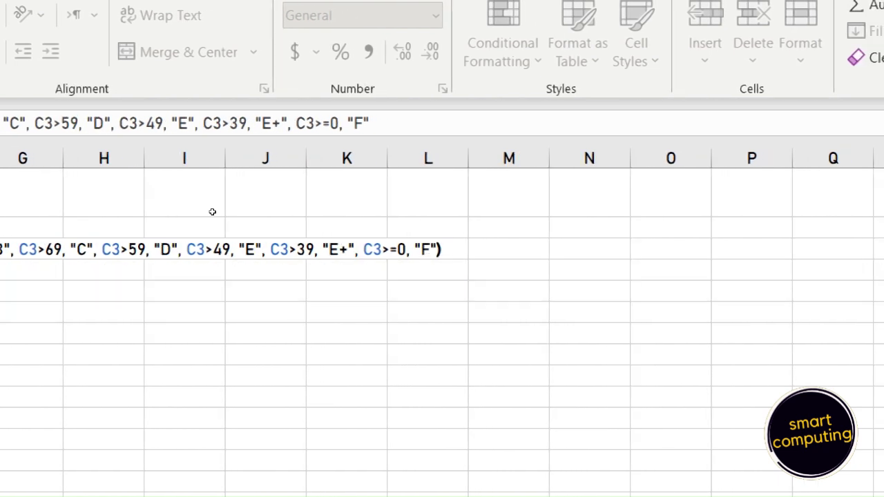
pyautogui.press('Return')
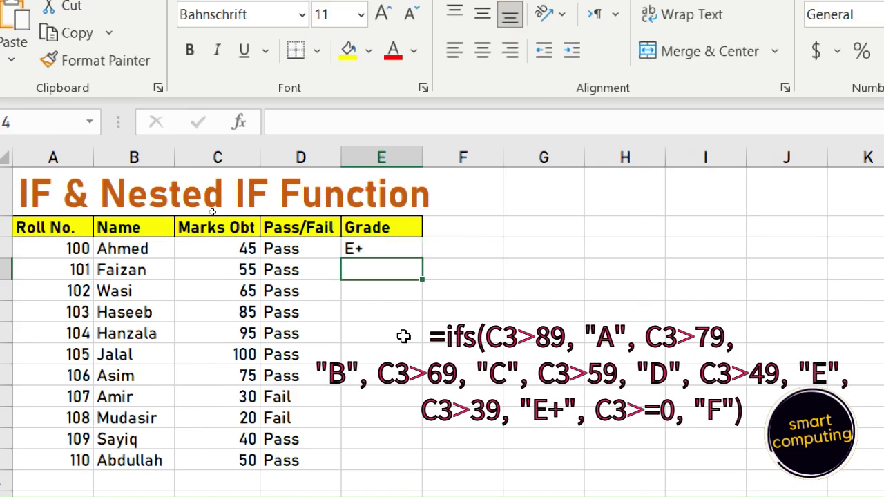
# Copy the IFS grade formula from E3 down through E13.
pyautogui.press('Up')
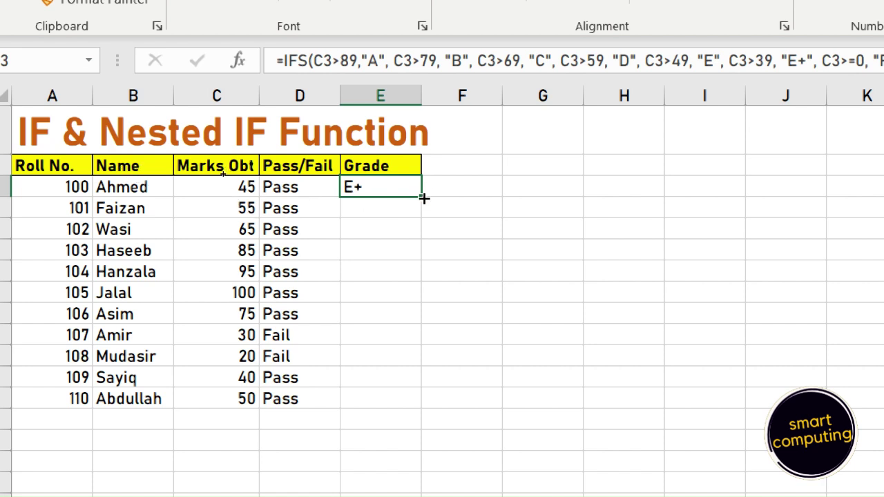
pyautogui.moveTo(423, 198); pyautogui.dragTo(410, 412)
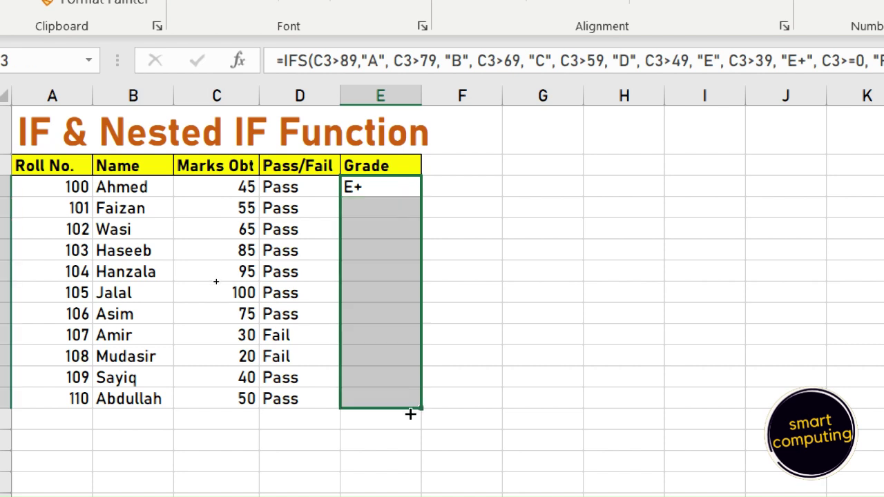
pyautogui.click(482, 222)
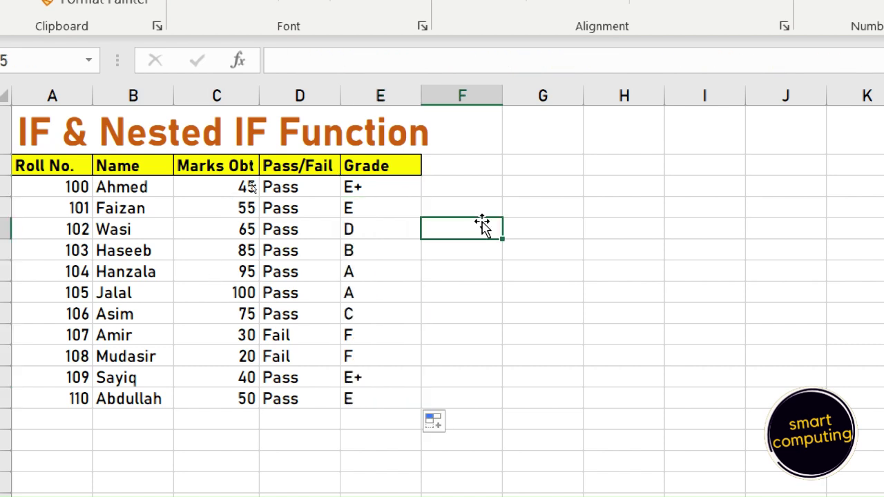
# Check the copied grade formulas in E3, E4, E5 and E11 against the marks in column C.
pyautogui.click(377, 189)
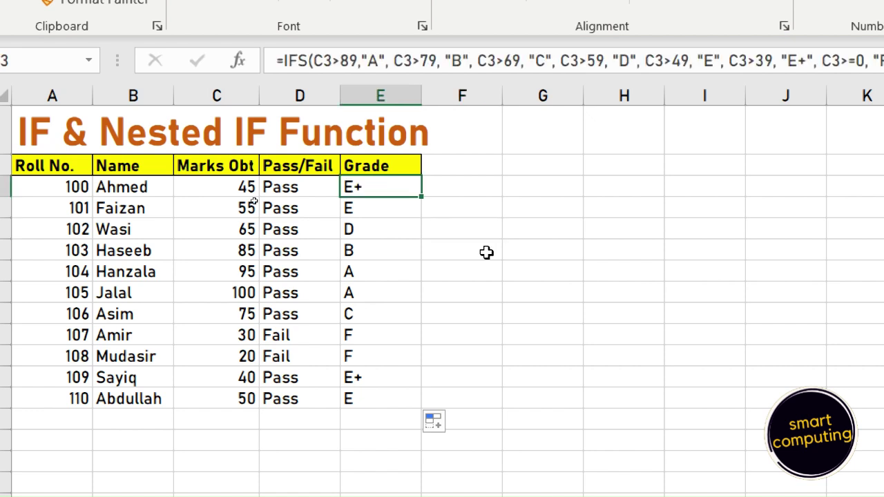
pyautogui.press('Down')
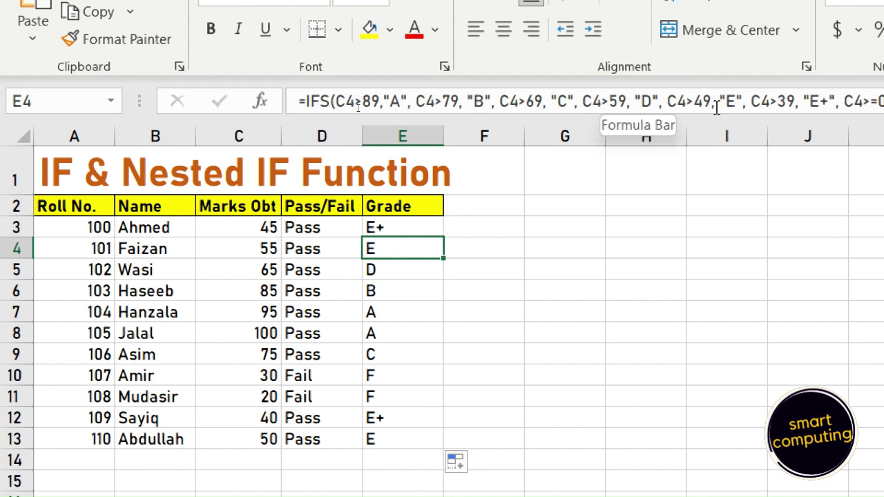
pyautogui.click(268, 271)
pyautogui.click(405, 274)
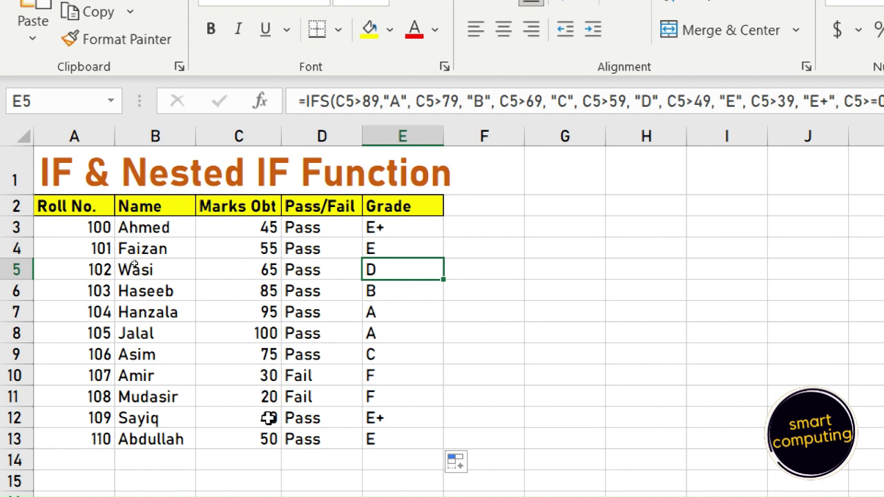
pyautogui.click(386, 396)
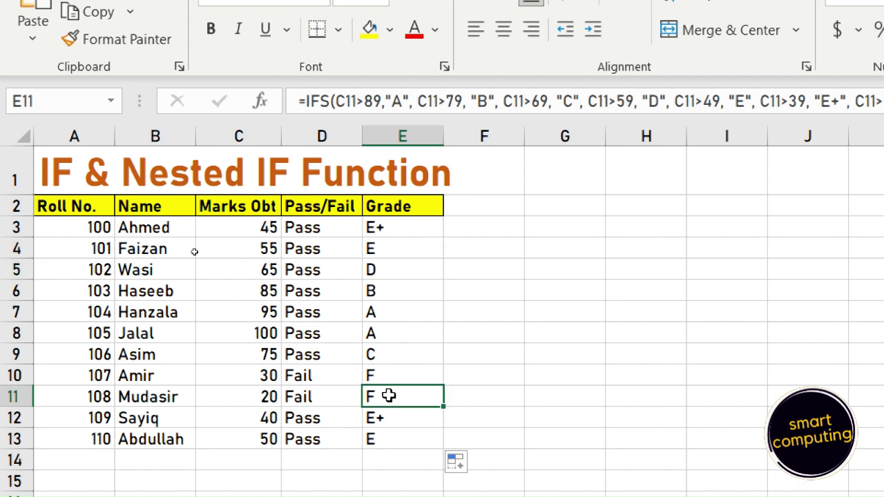